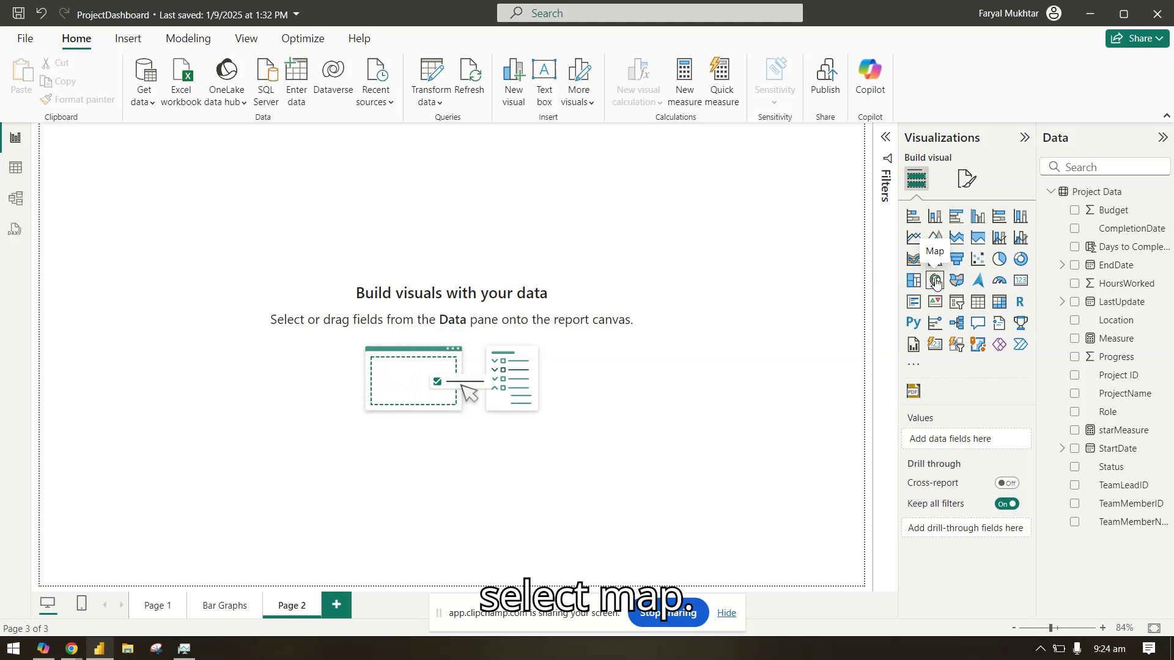
- Insert a map visual, place it near the middle of the page and assign the Location field to its location
click(935, 283)
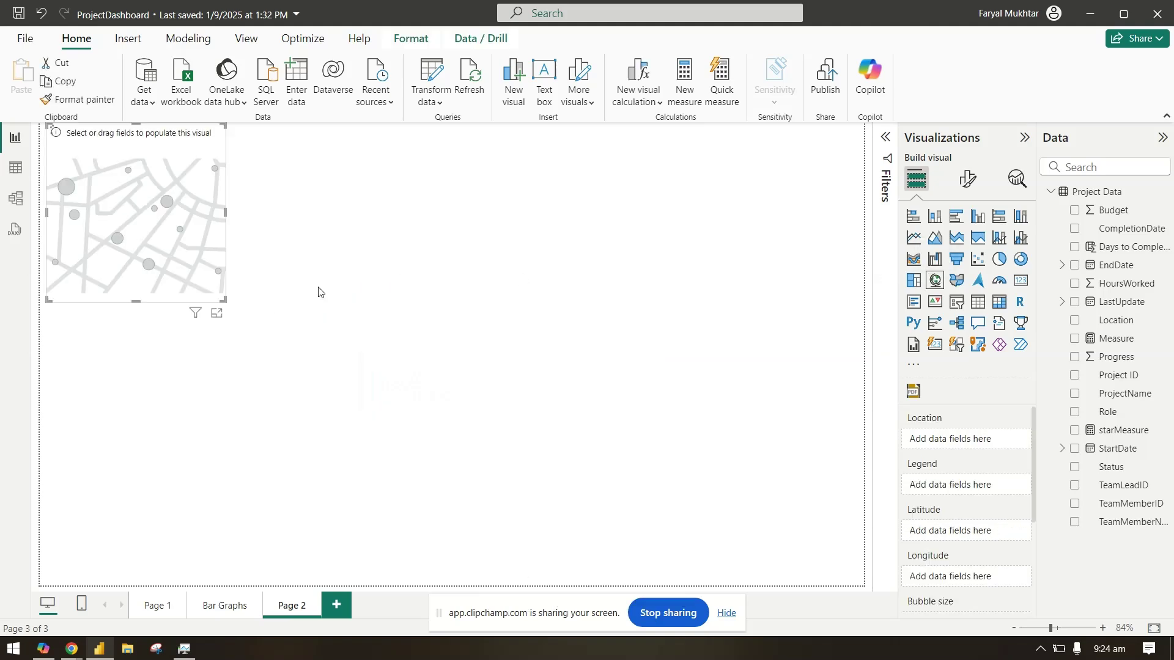
drag(225, 314, 509, 436)
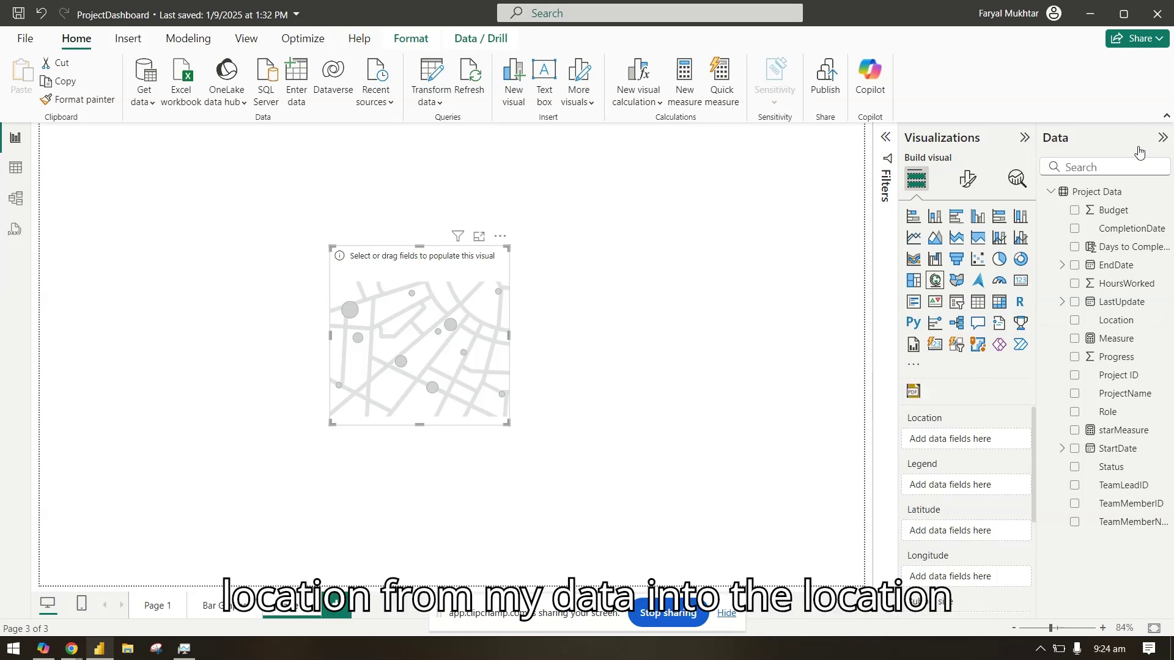
drag(1114, 321, 976, 443)
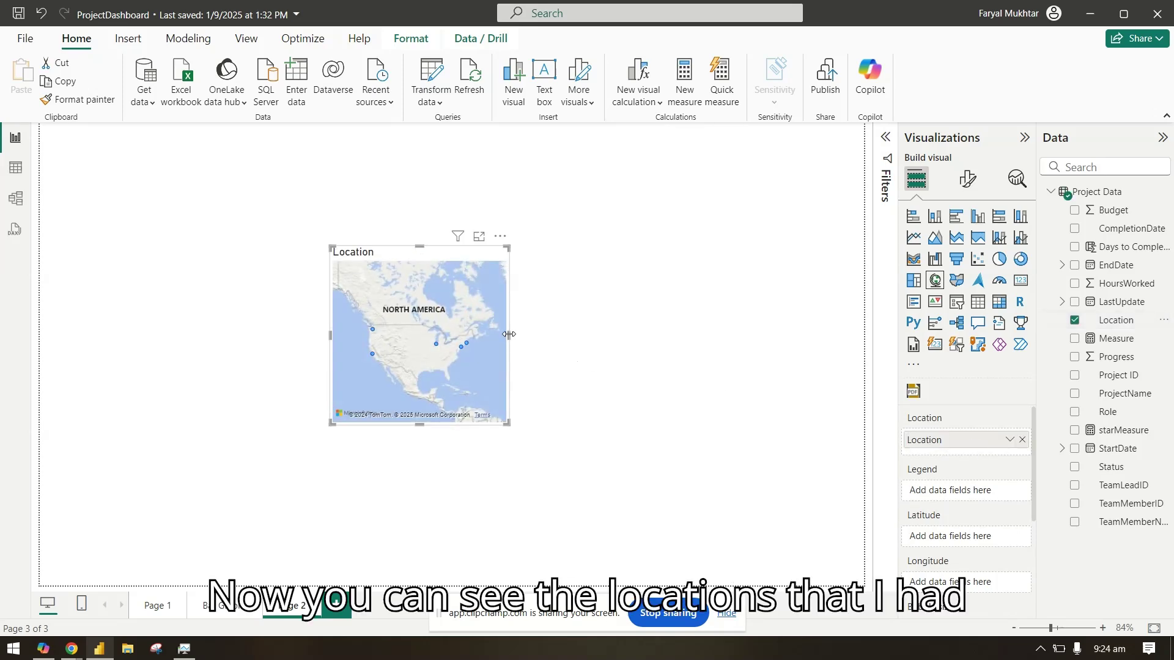
- Widen the map visual and add the Status field as its legend
drag(508, 336, 629, 335)
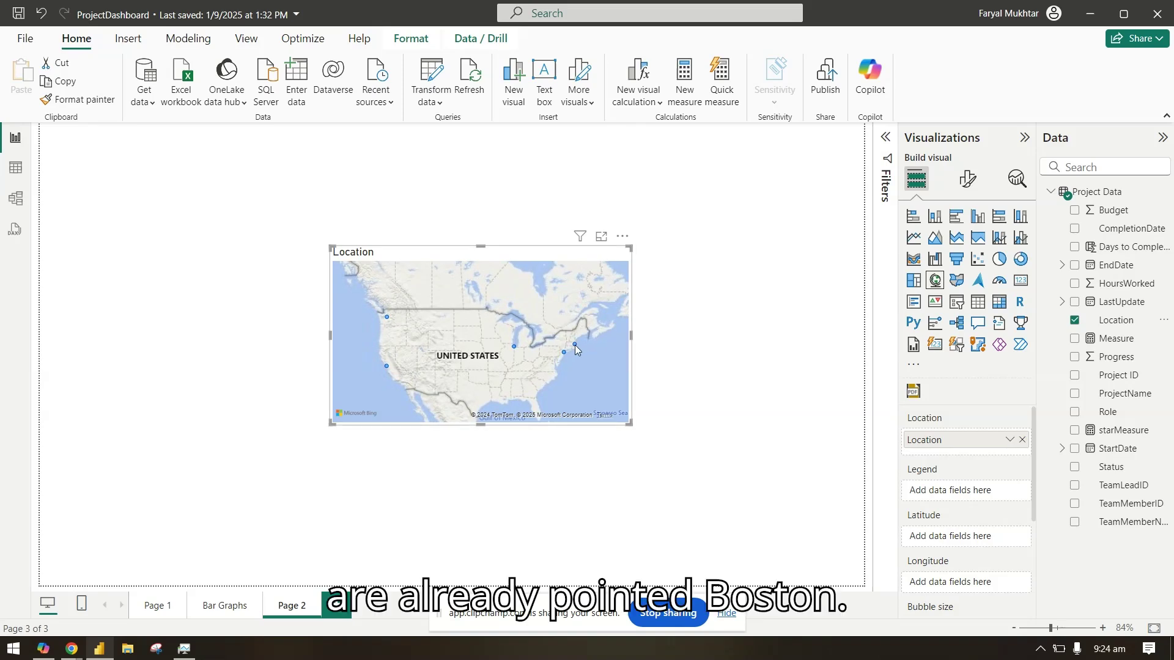
mouse_move(575, 347)
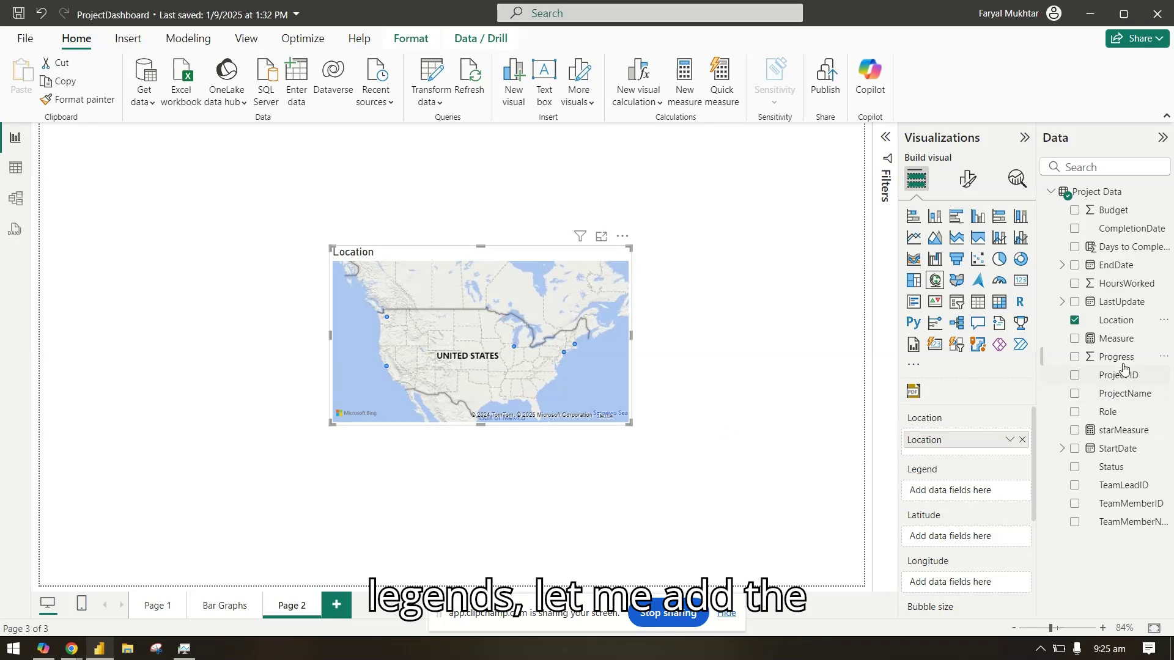
drag(1125, 465, 985, 483)
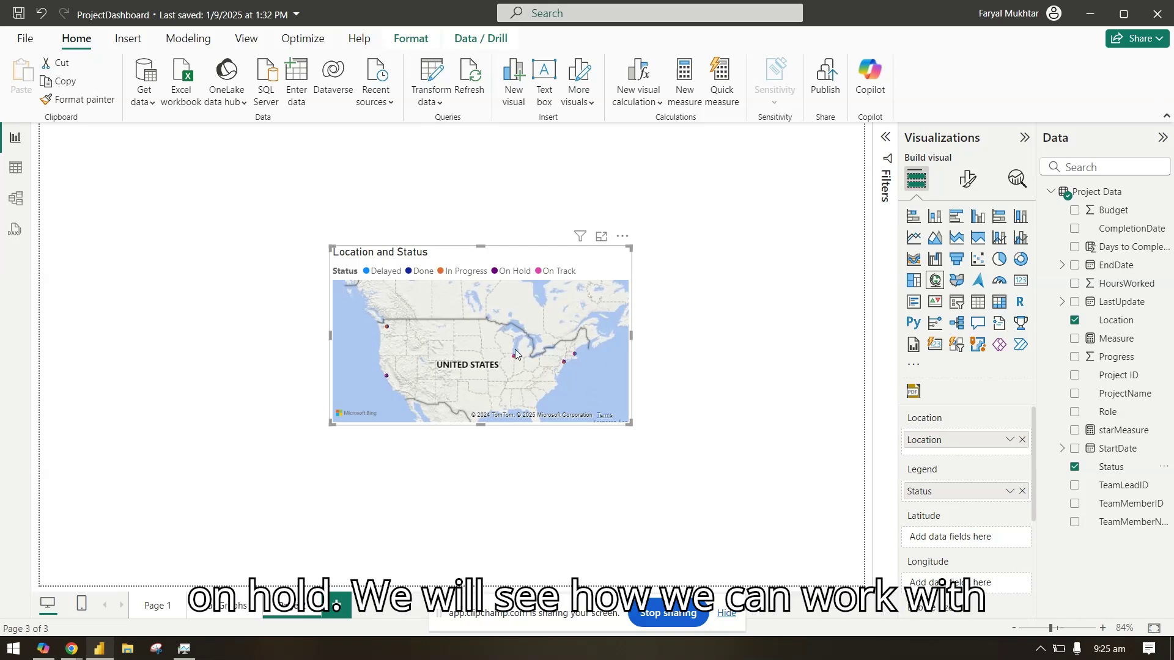
scroll(1014, 520, down, 2)
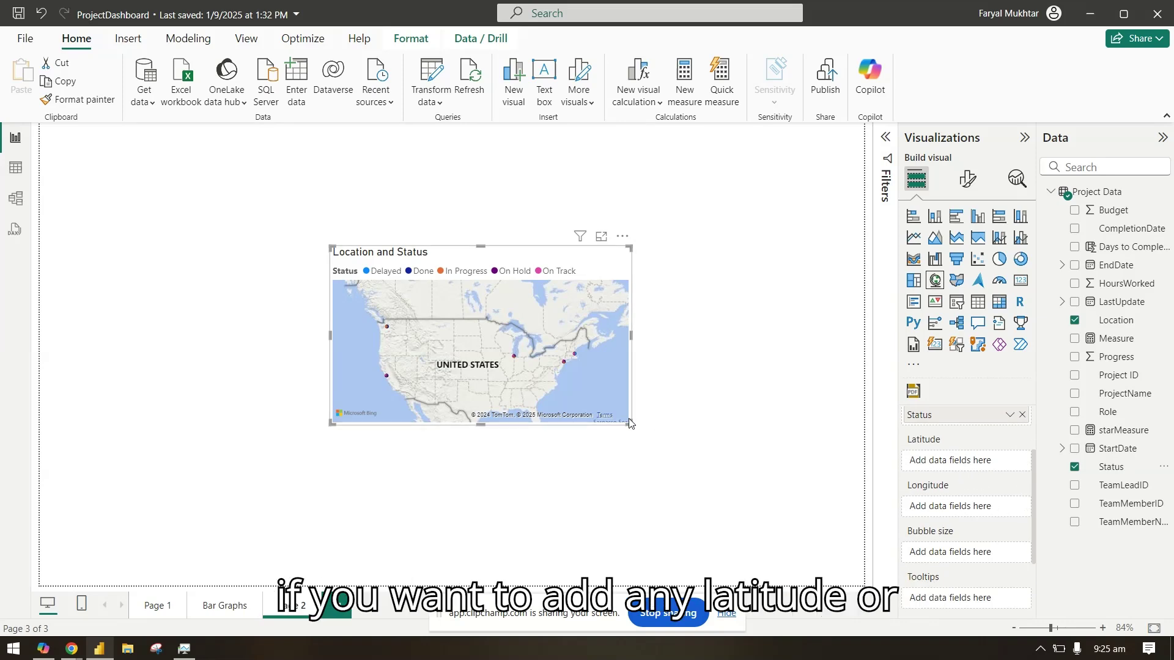
mouse_move(918, 446)
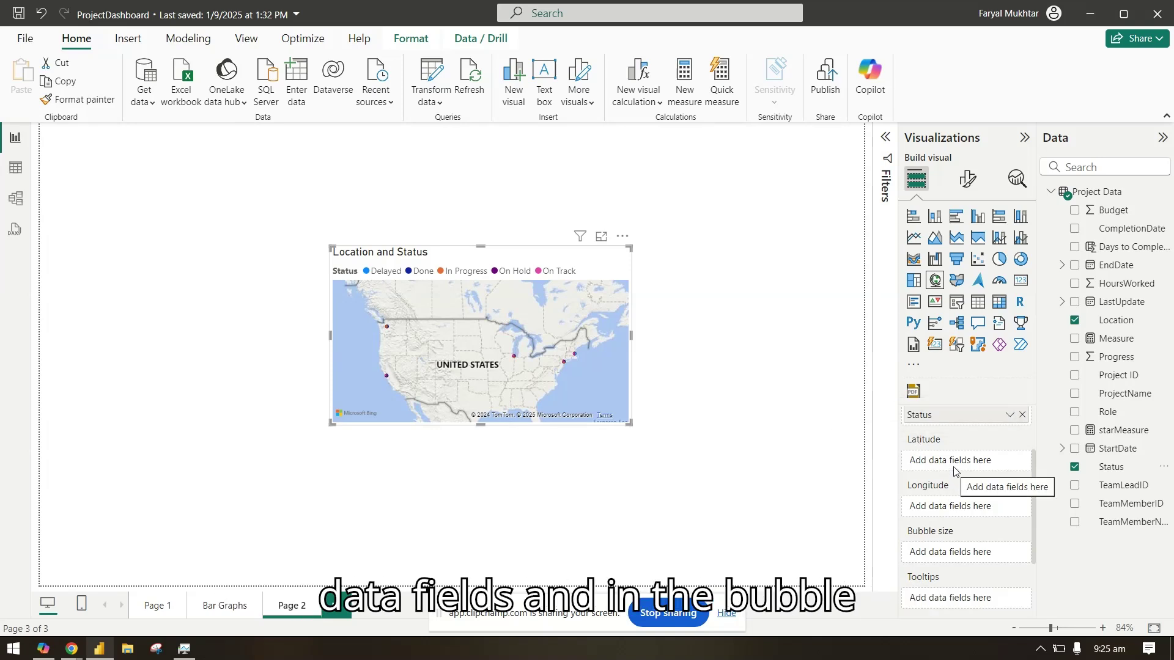
scroll(972, 507, down, 2)
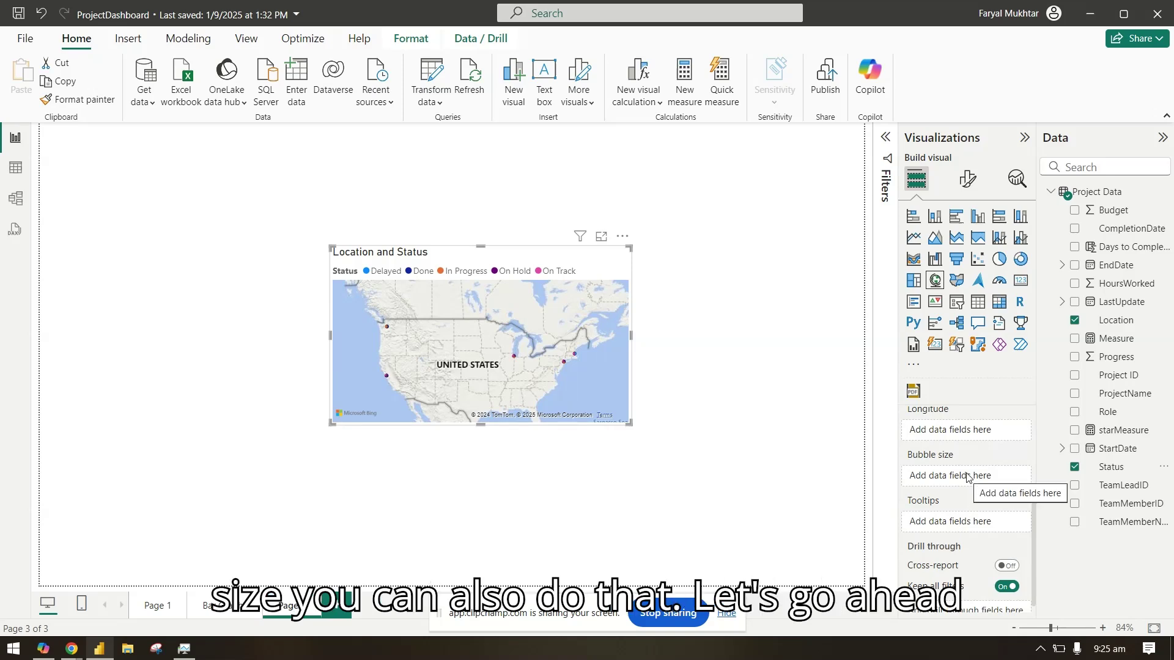
- Preview the Aerial and Dark styles on the map and set its style to Grayscale, keeping labels shown
click(968, 181)
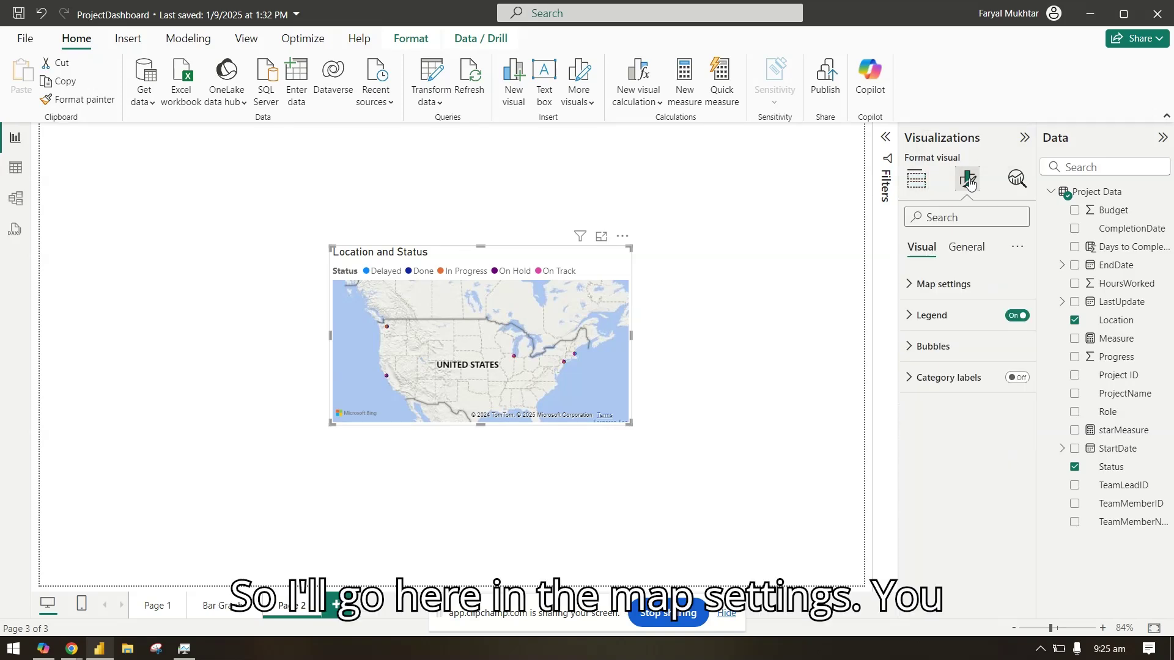
click(955, 294)
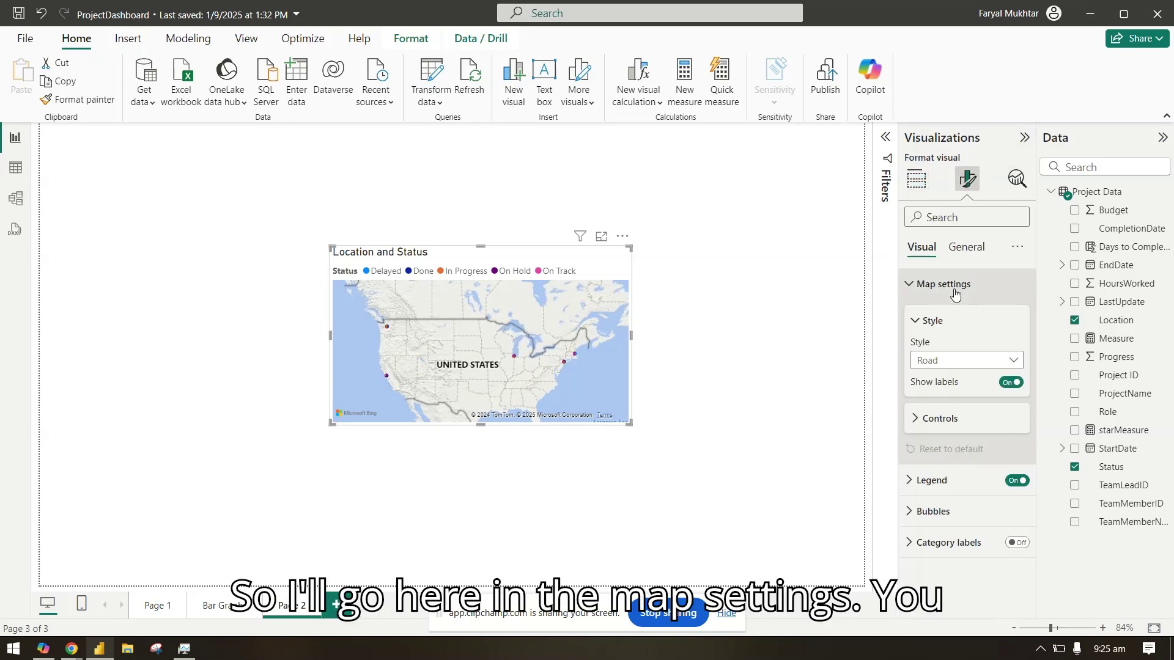
click(941, 366)
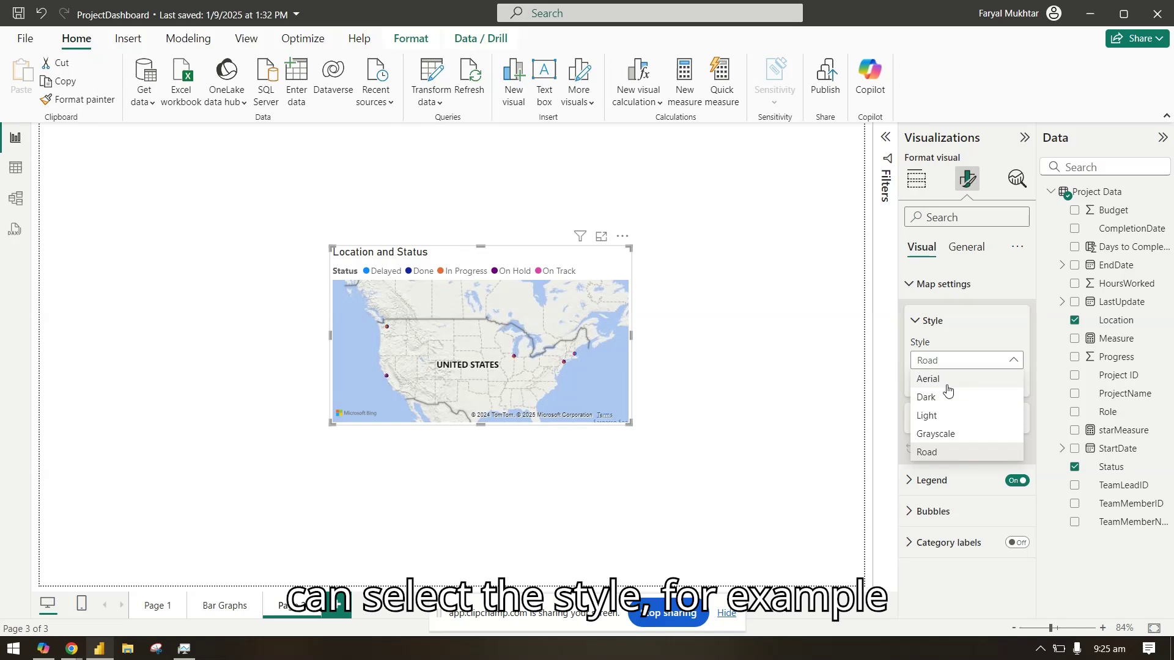
click(947, 378)
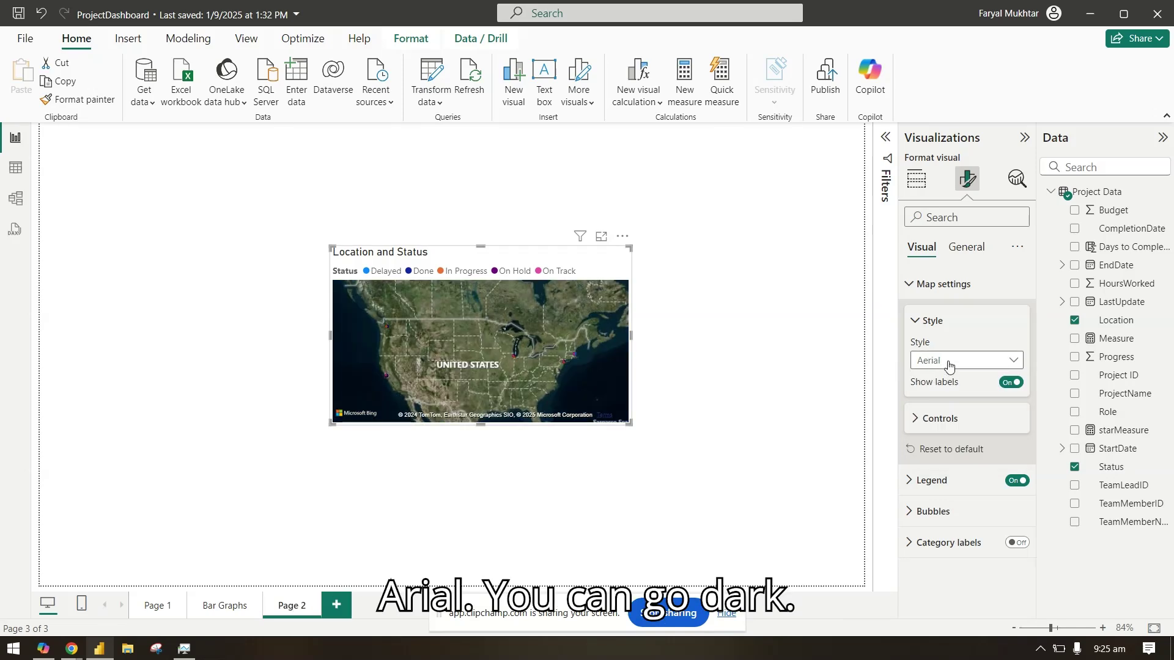
click(947, 362)
click(948, 398)
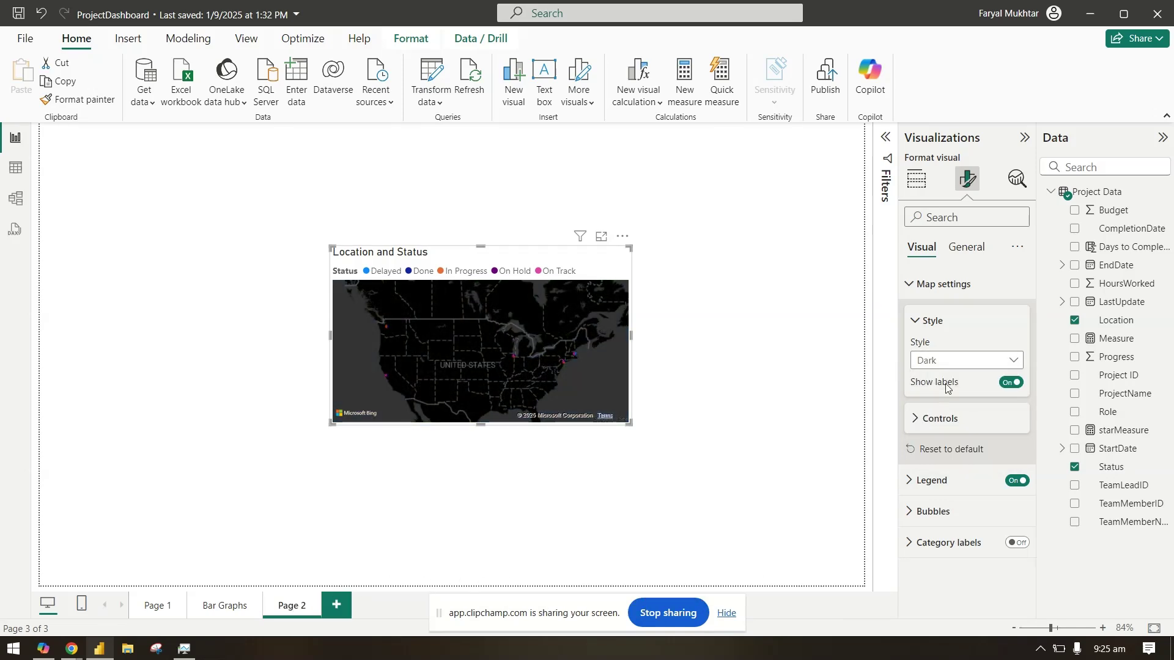
click(947, 365)
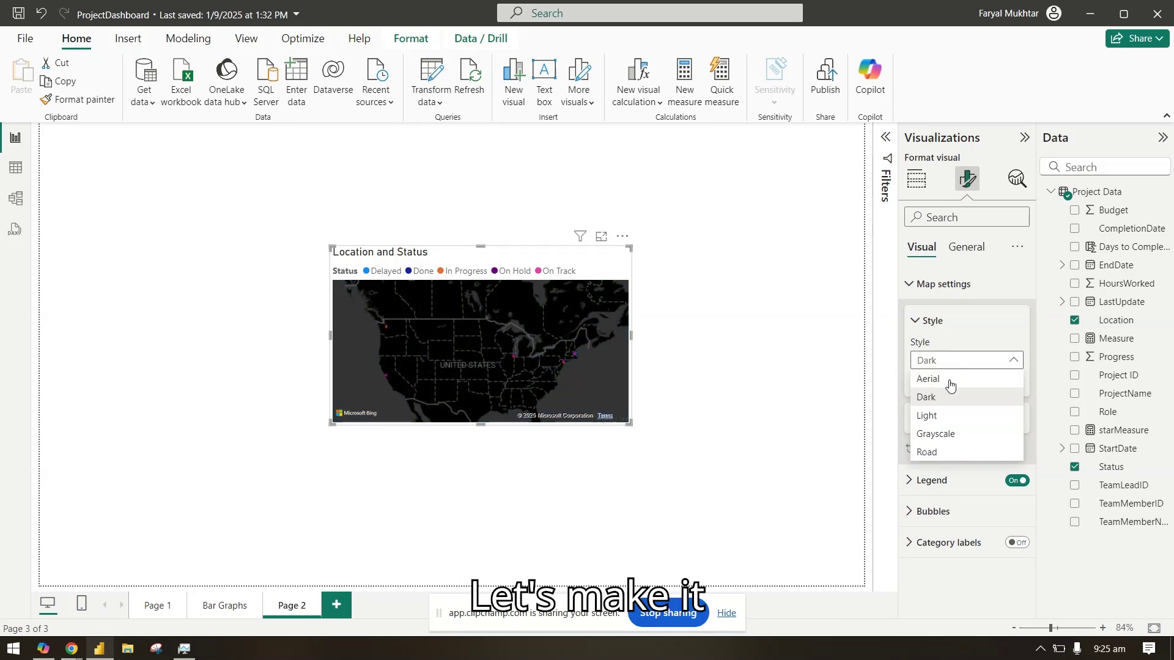
click(949, 433)
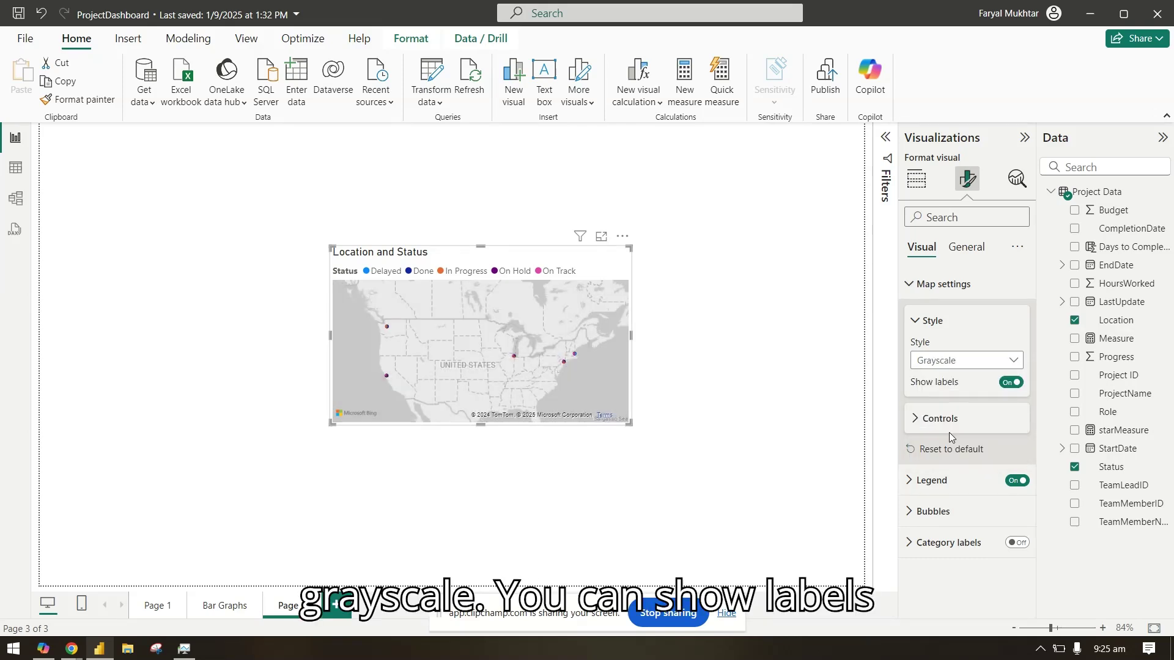
click(1012, 383)
click(1012, 384)
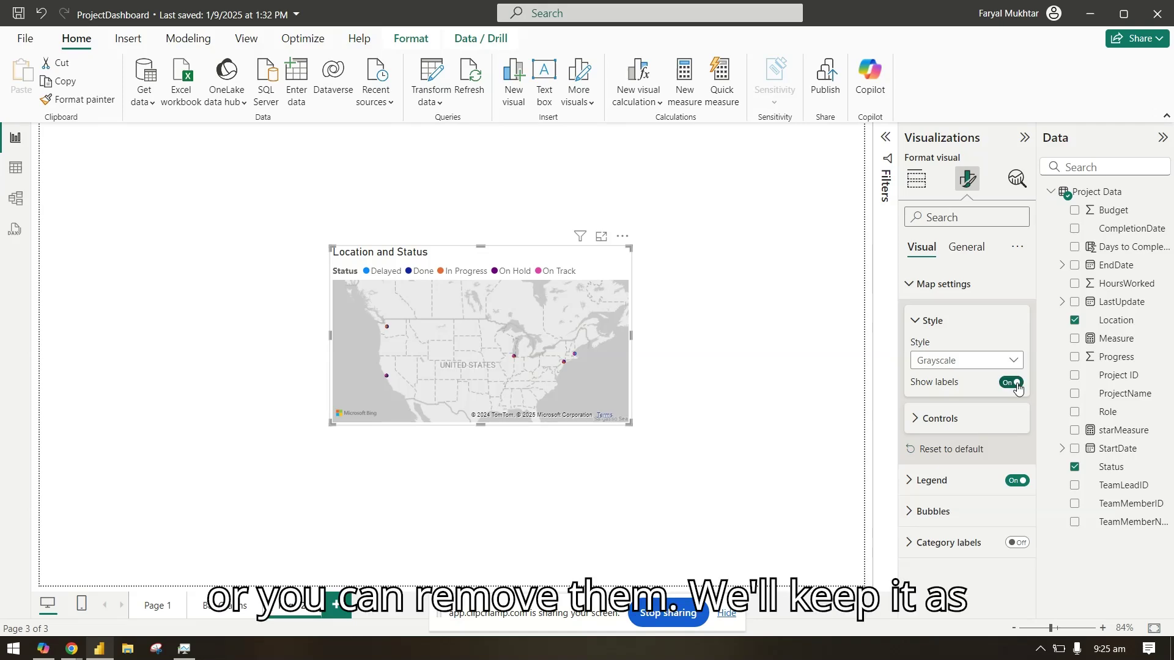
- Turn on the map's zoom buttons and test them by zooming in and back out once
click(959, 423)
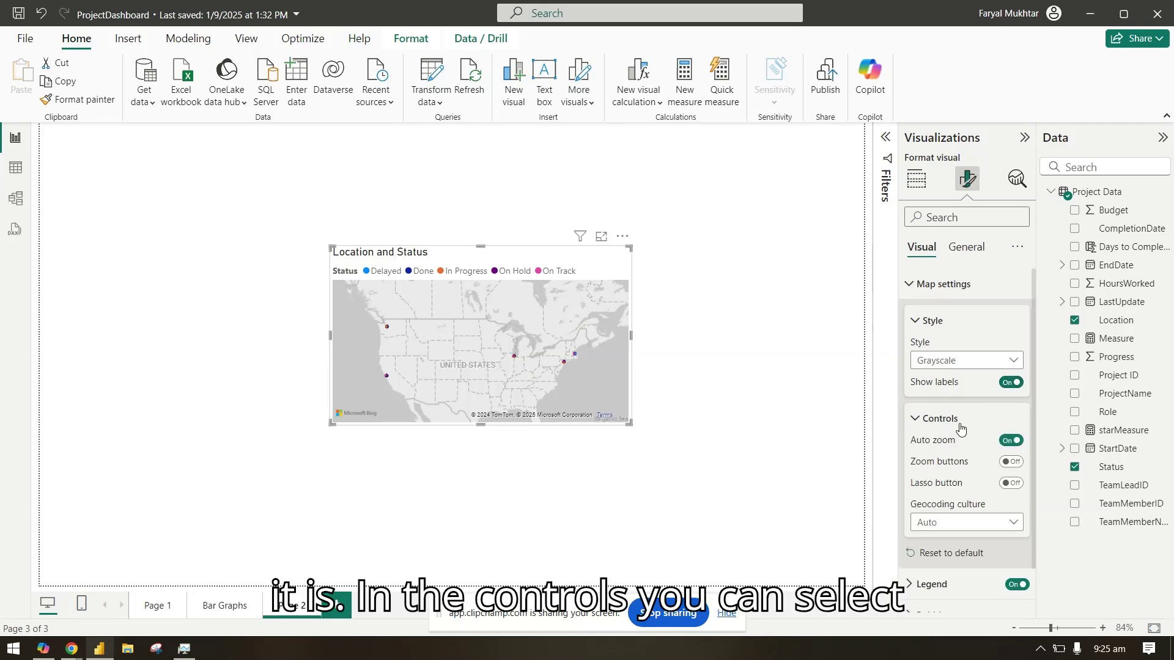
scroll(967, 455, down, 1)
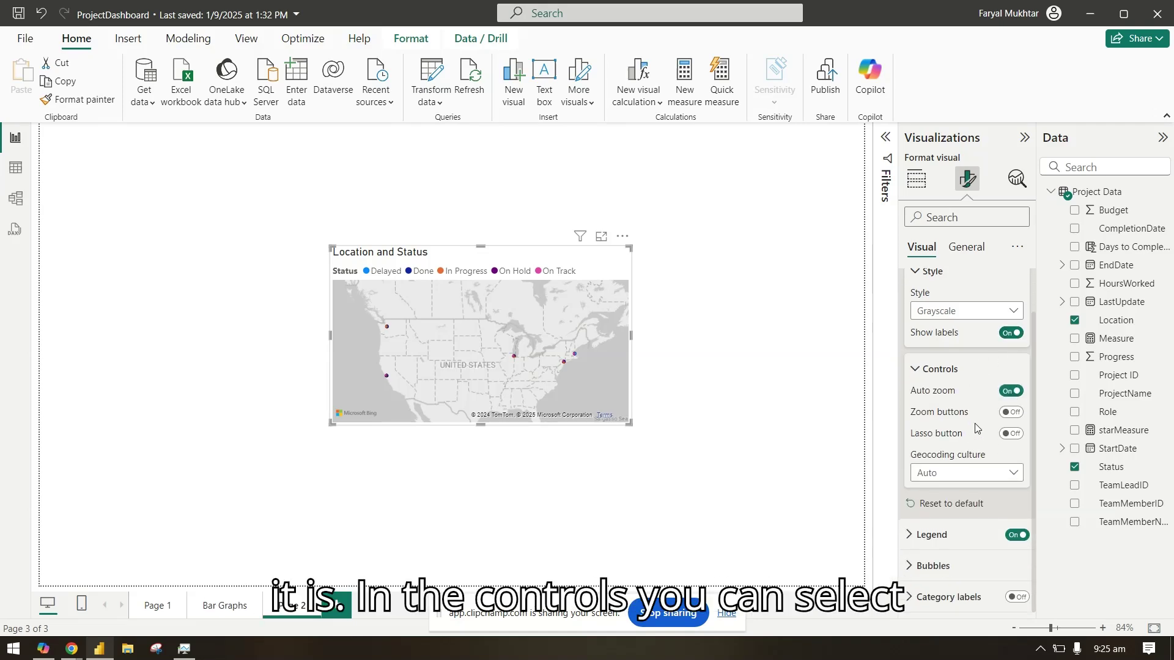
click(1017, 415)
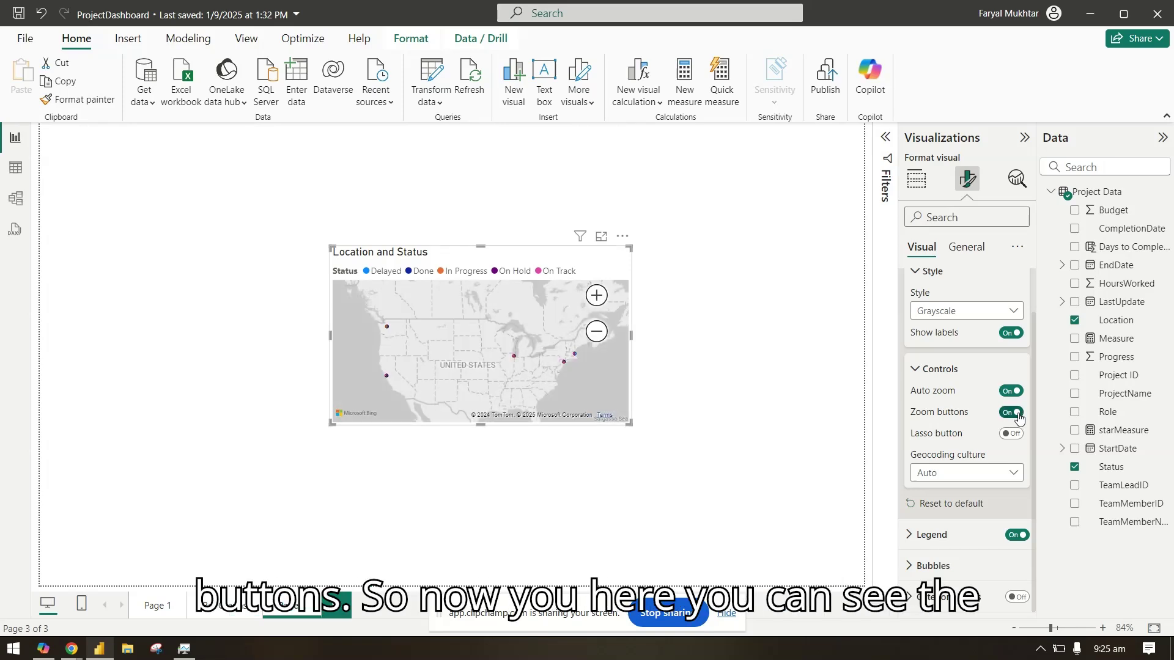
click(596, 292)
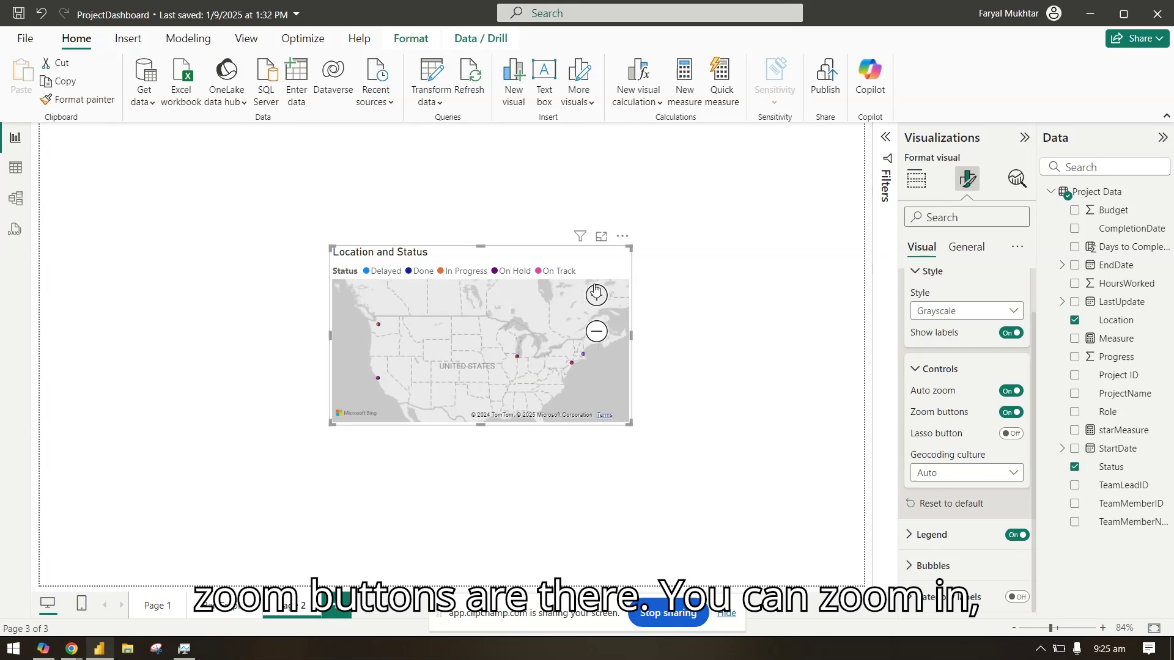
click(598, 330)
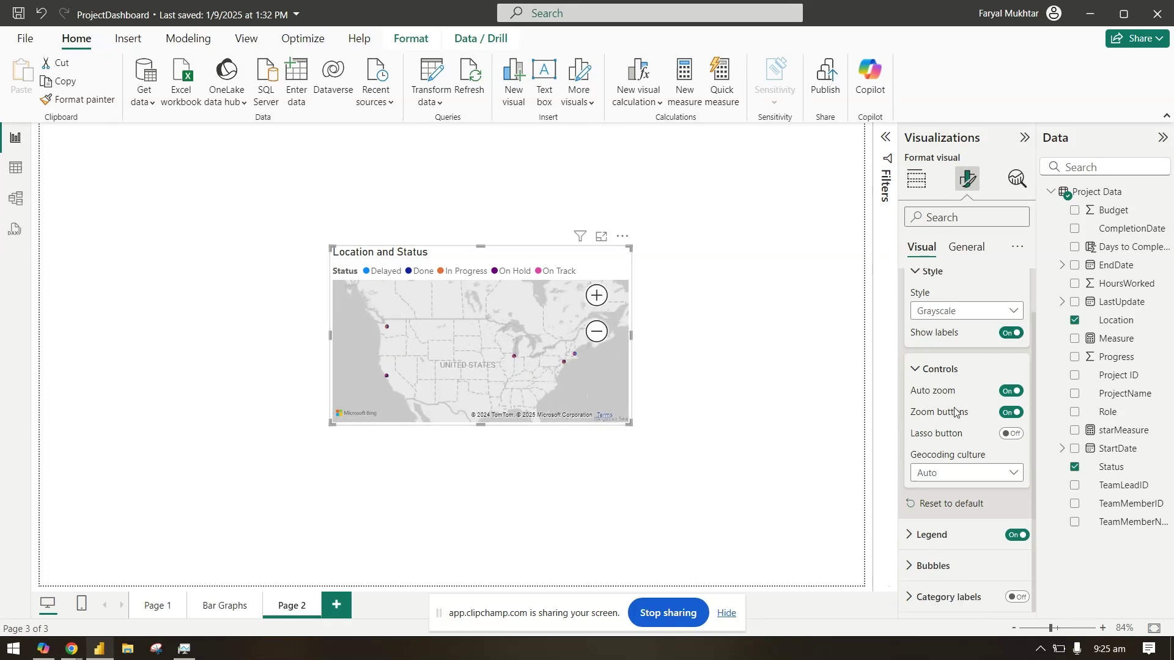
click(933, 370)
click(922, 281)
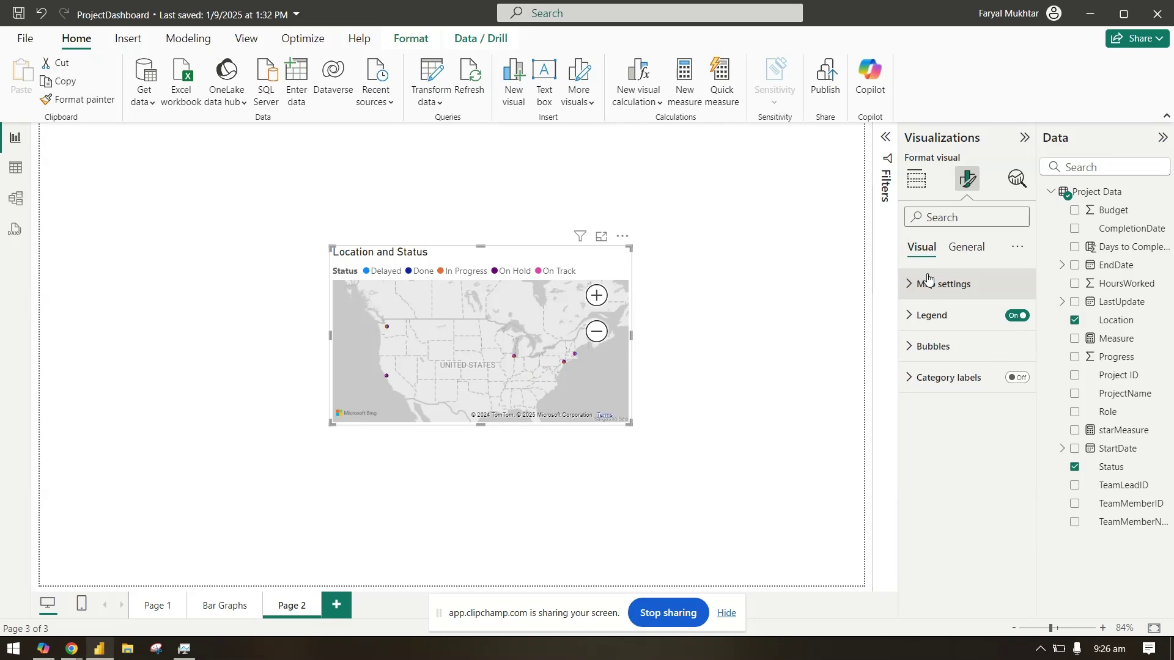
- Set the legend position to Top right stacked and enlarge the map visual toward its lower-left corner
click(935, 314)
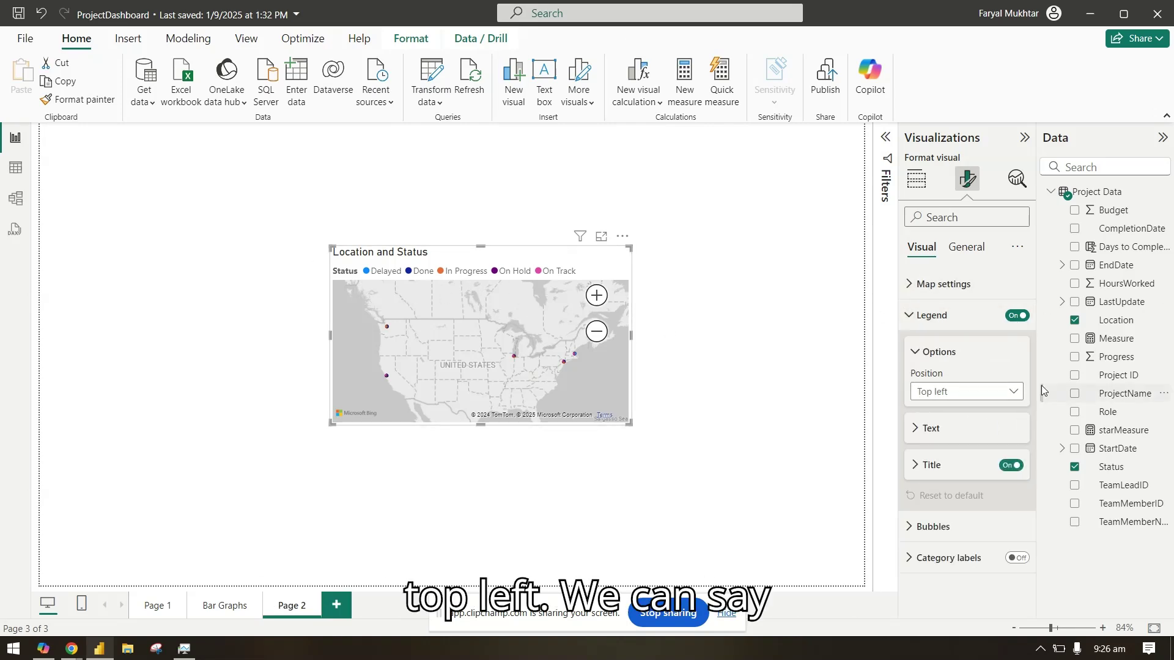
click(989, 393)
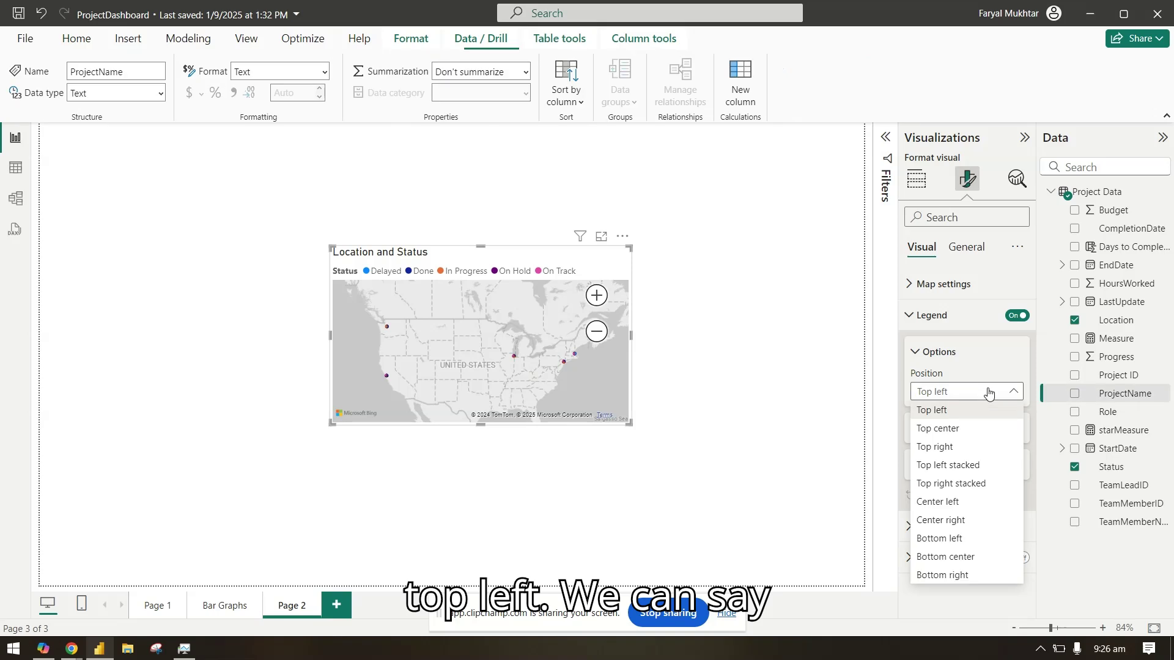
click(991, 484)
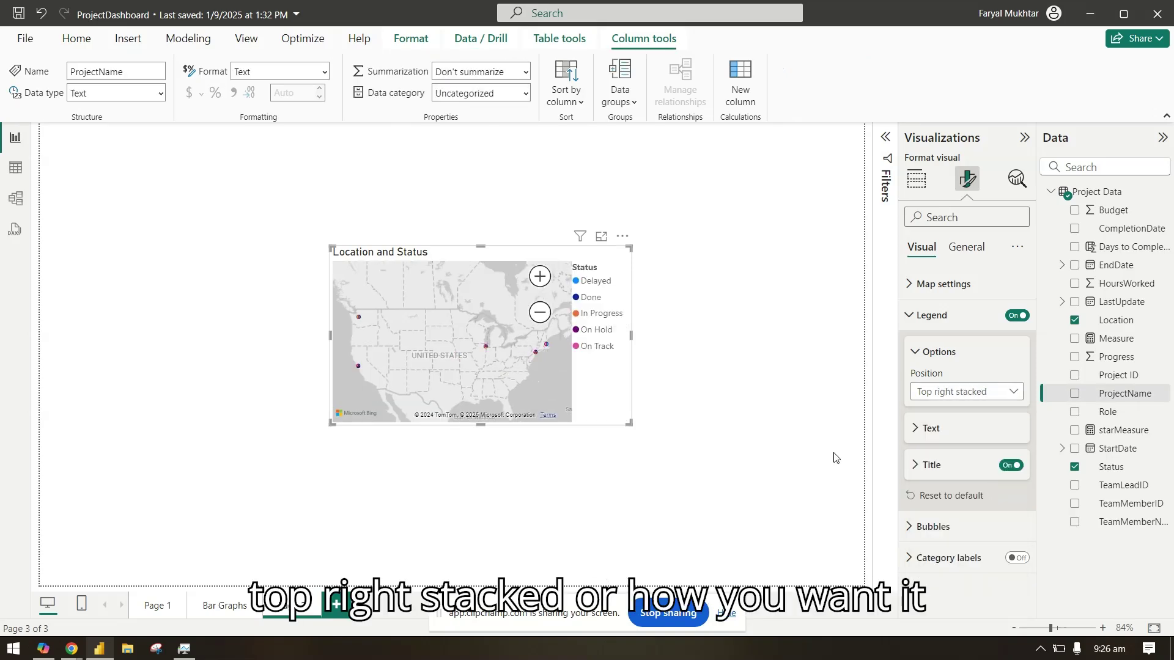
drag(331, 424, 249, 458)
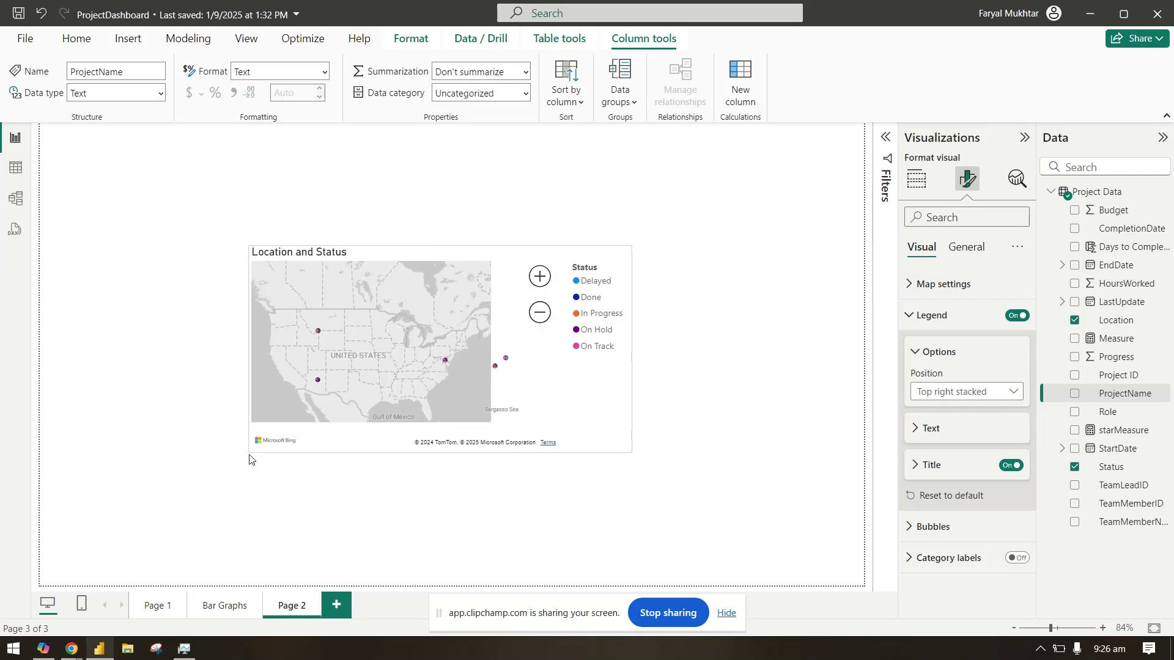
- Set the map legend's text size to 8, keeping its text color and title
click(948, 432)
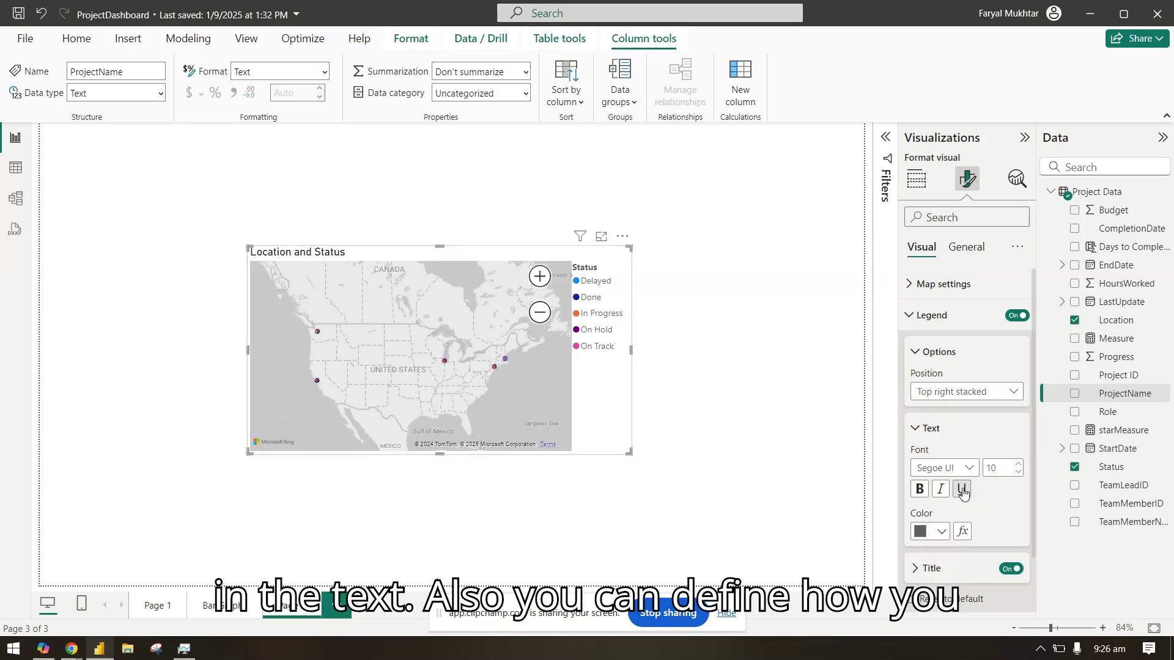
click(1018, 472)
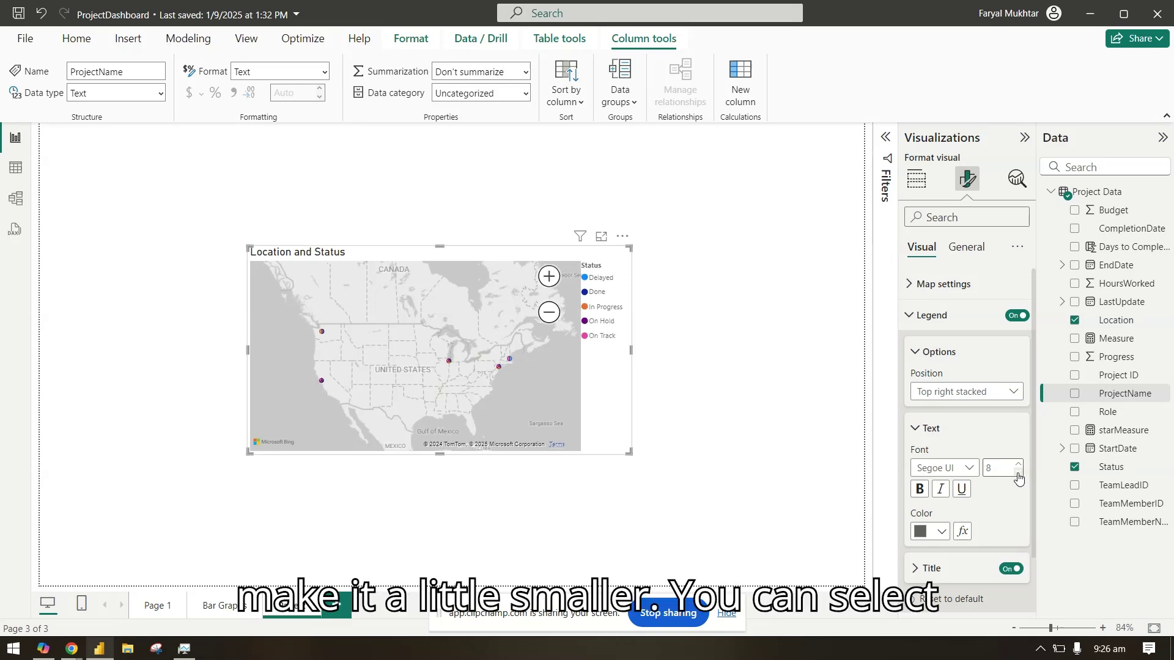
click(940, 532)
click(1008, 530)
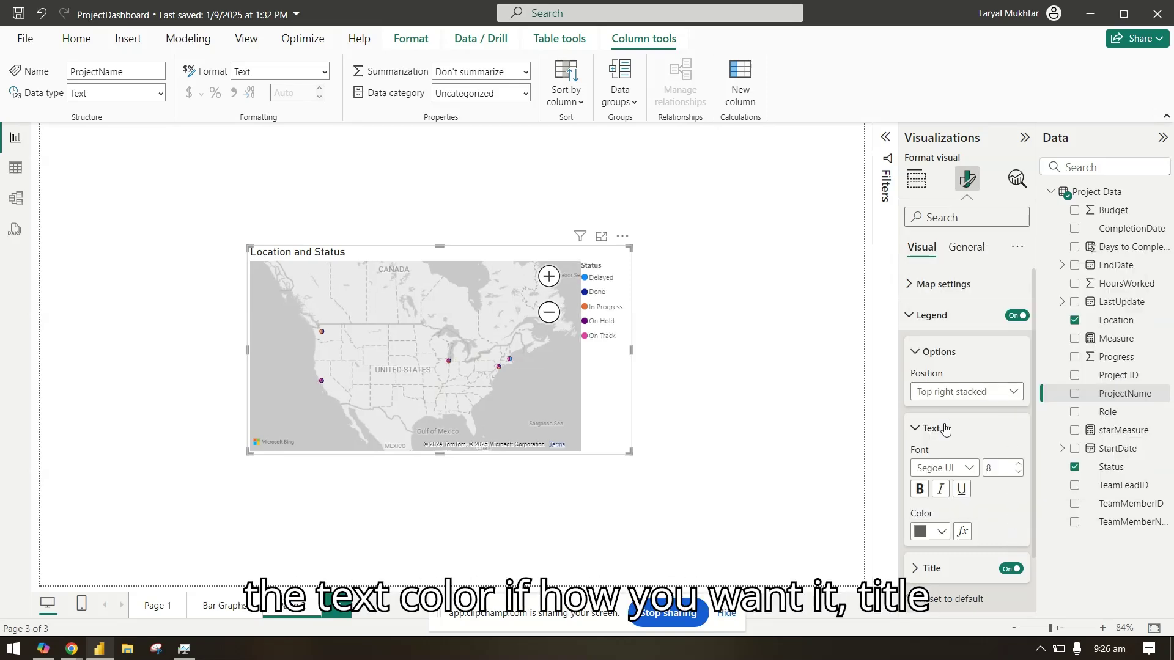
click(1008, 428)
click(1015, 467)
click(1015, 466)
click(944, 316)
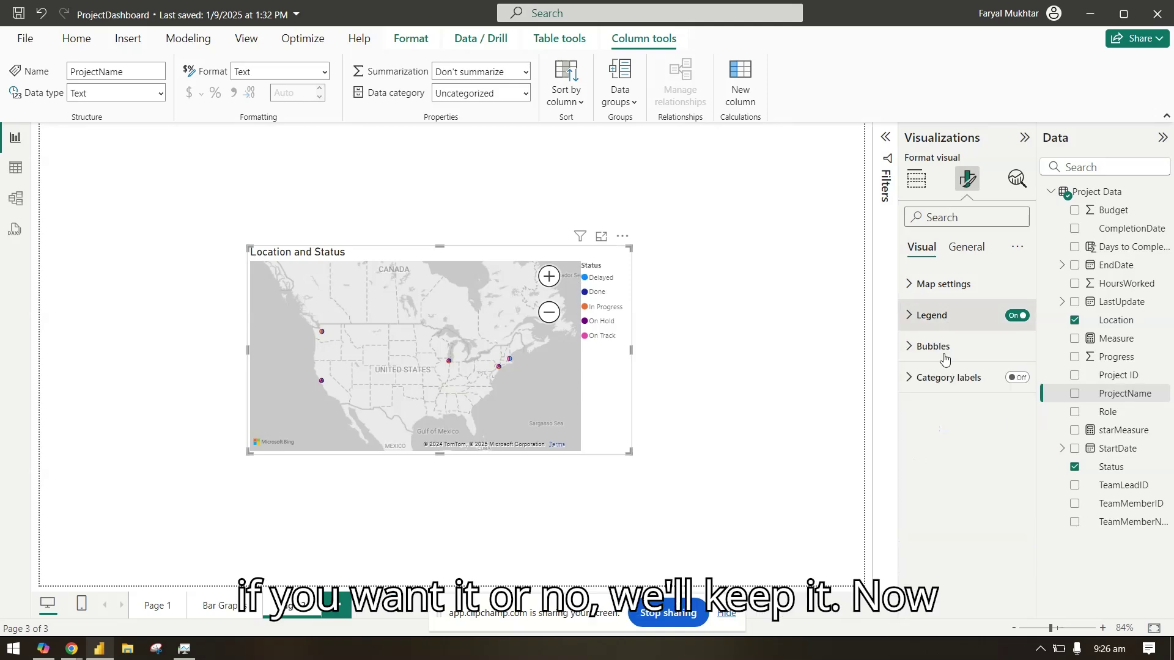
- Set the map's bubble size to 24 and inspect the details of the Boston bubble
click(933, 345)
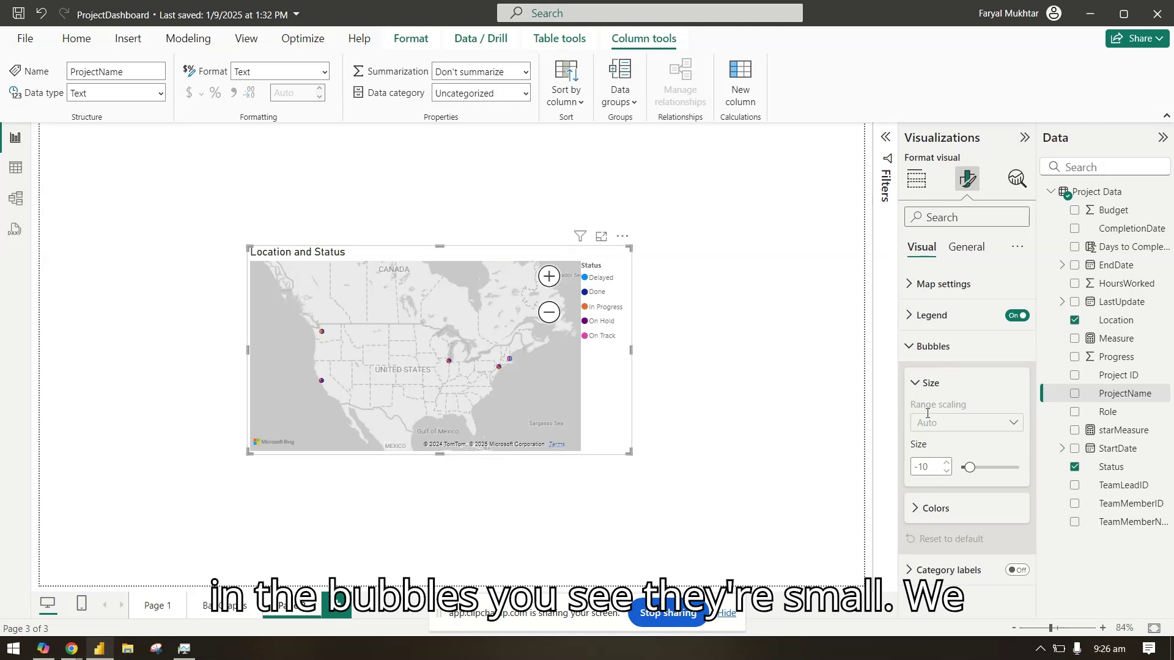
drag(973, 468, 984, 468)
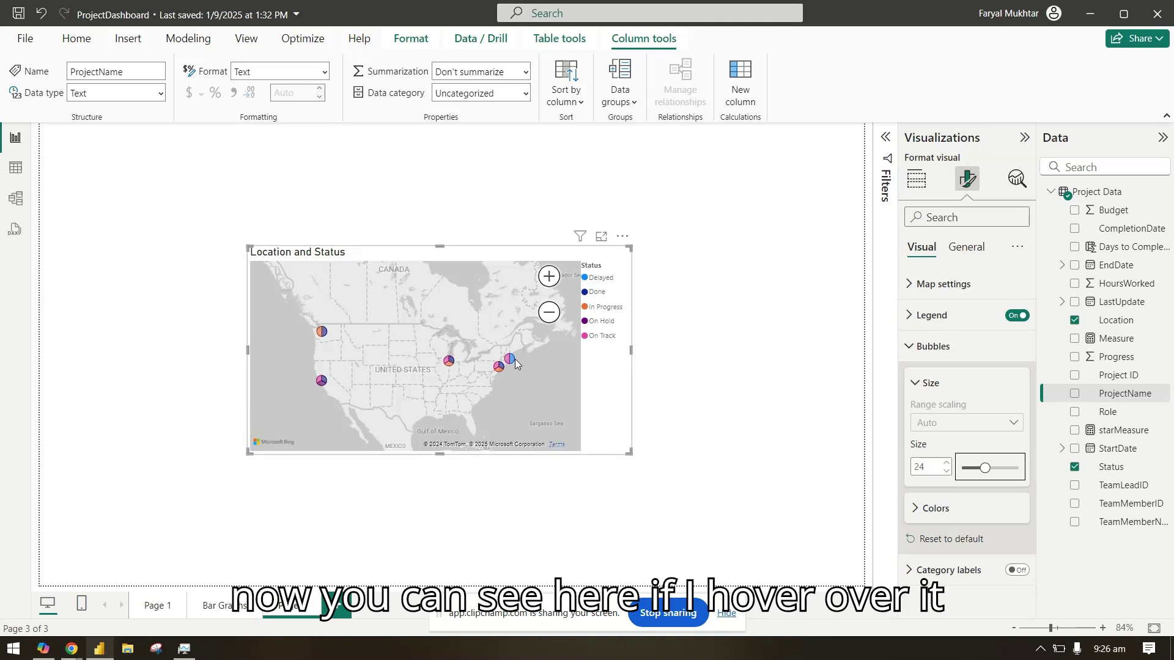
mouse_move(513, 359)
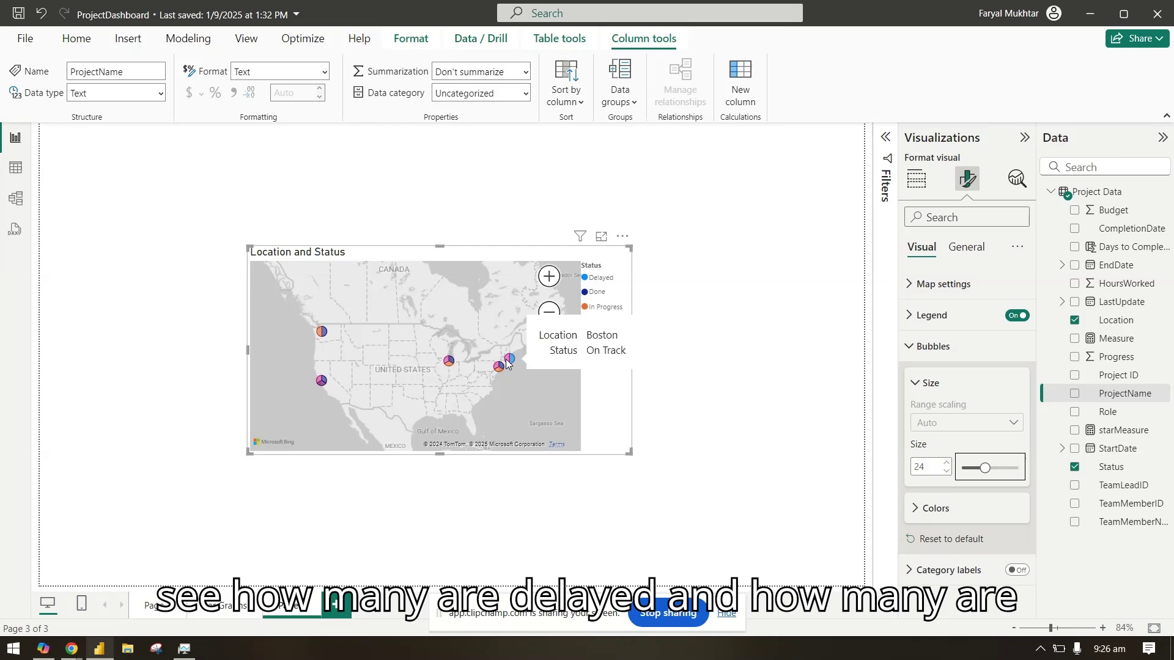
- Add the Project ID field as the map's bubble size
click(909, 181)
scroll(1015, 527, down, 3)
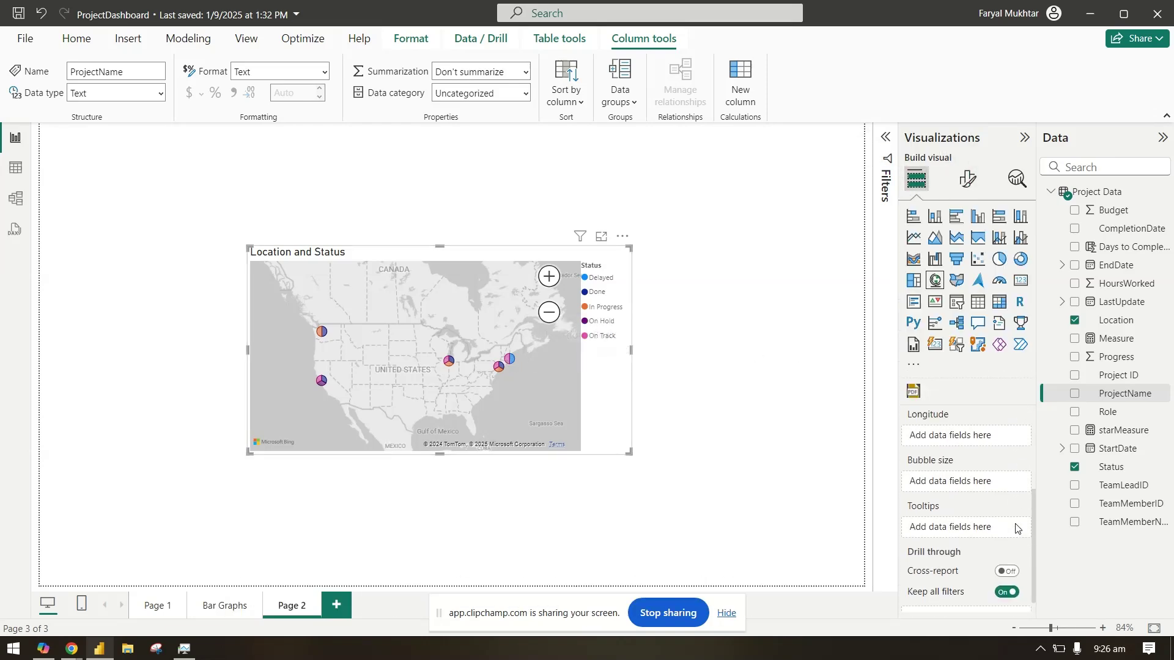
scroll(1015, 527, up, 1)
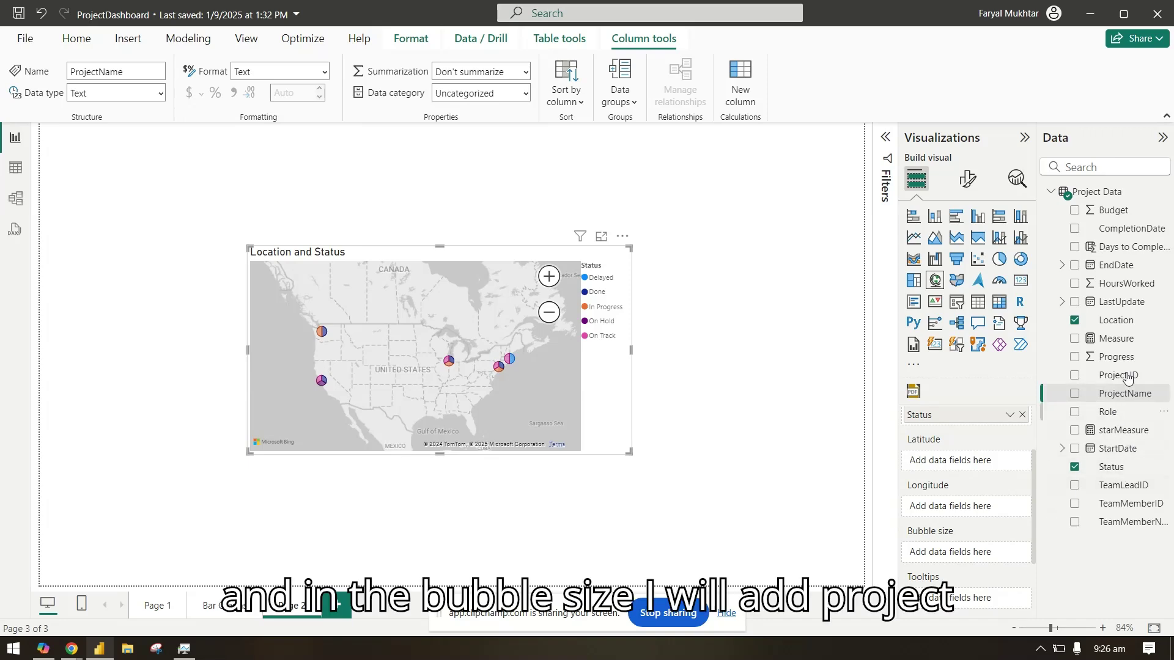
drag(1117, 376, 981, 550)
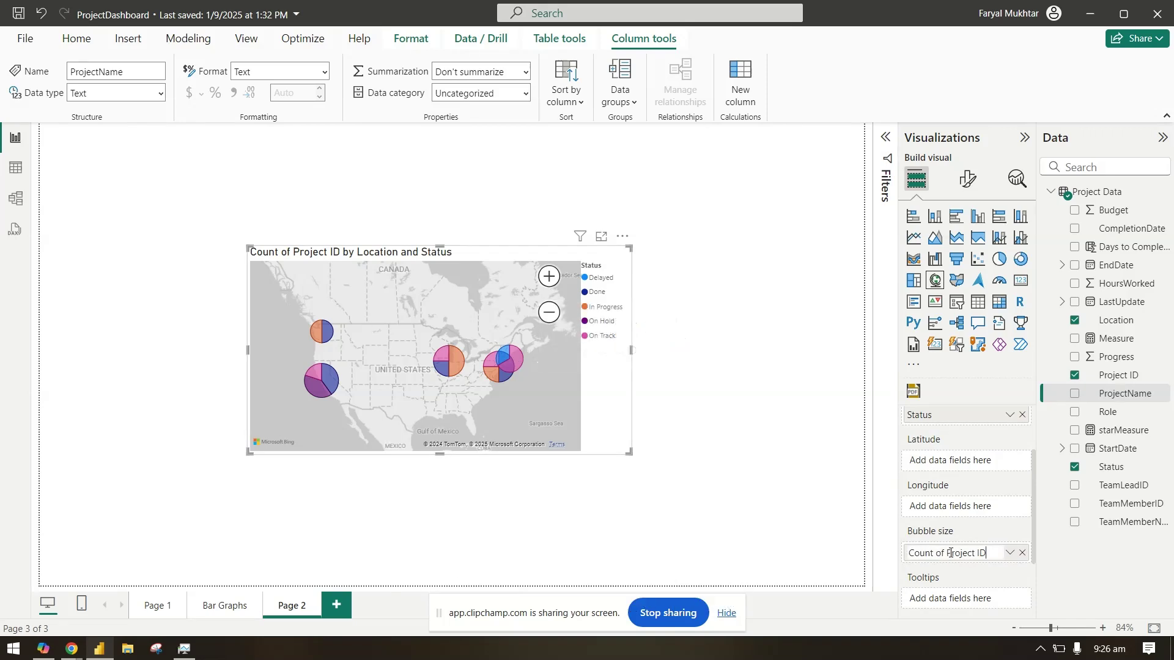
- Rename the bubble size field for this visual to Total Projects
double_click(982, 552)
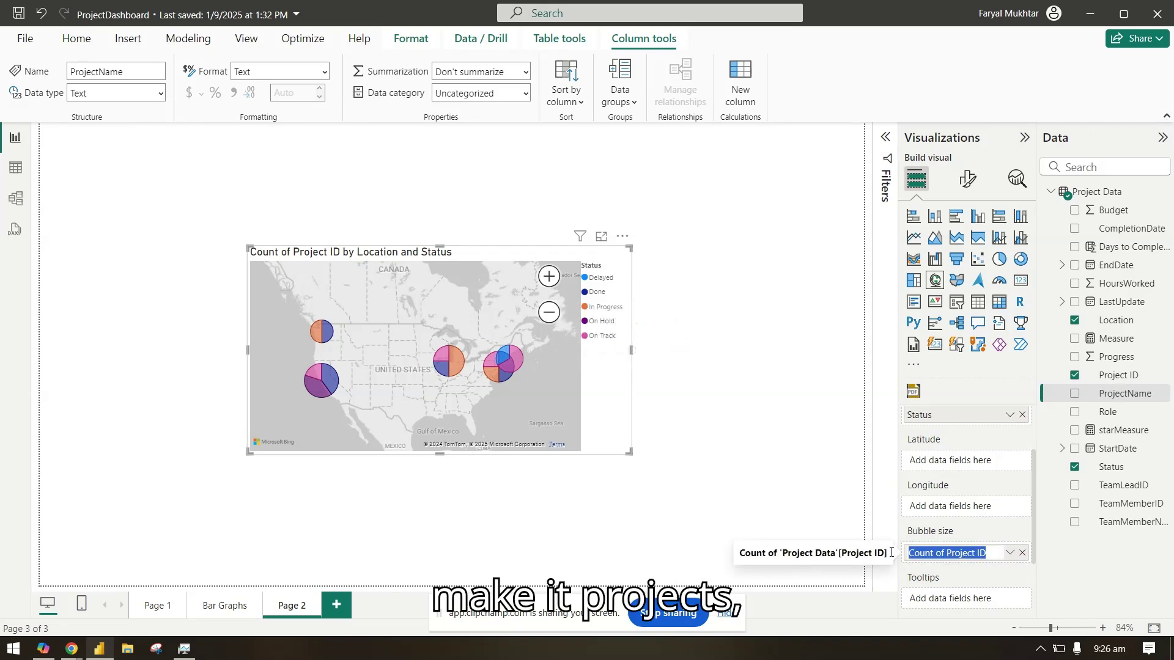
text(Projects)
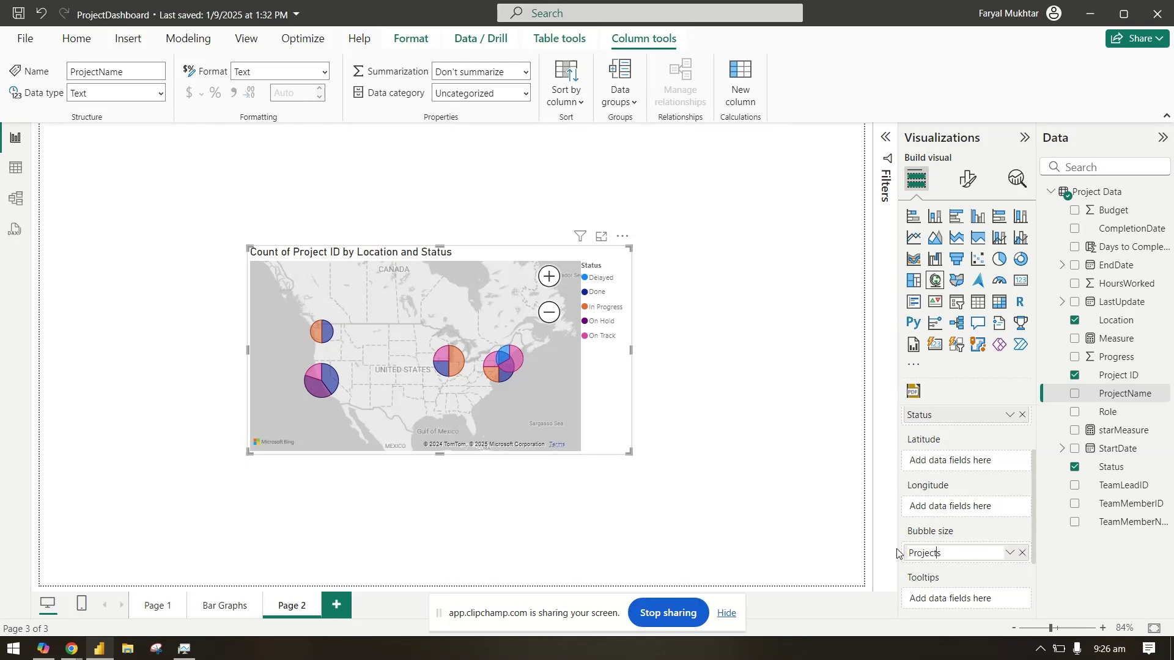
key(Home)
text(Total)
key(Return)
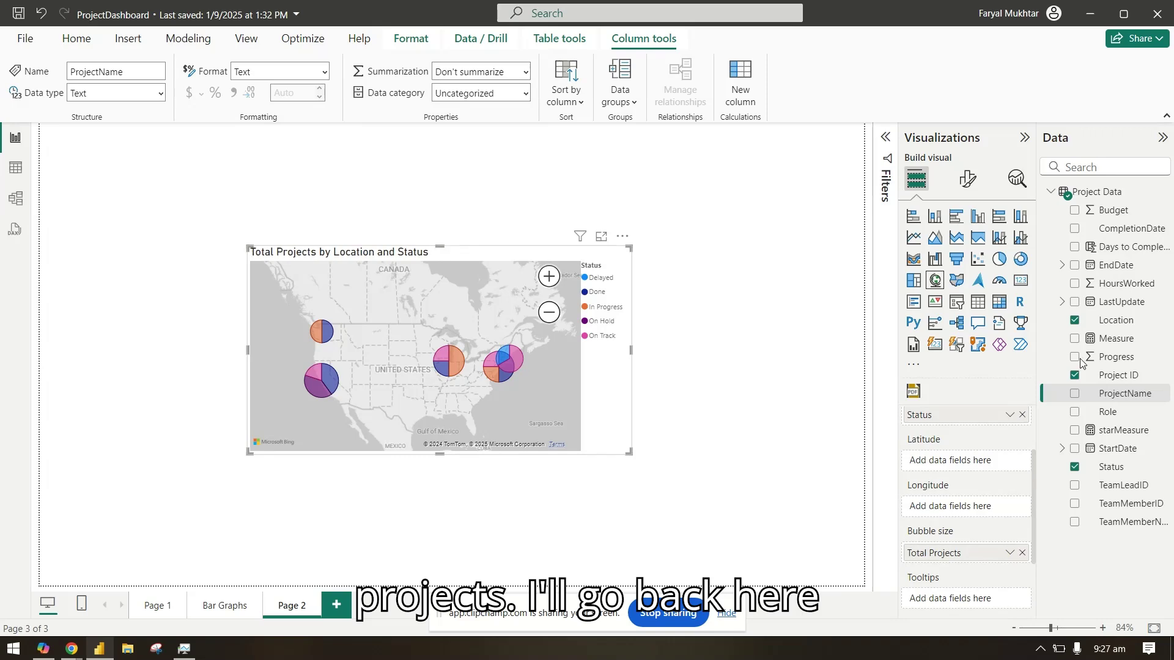
- Reduce the map's bubble size to -9 and inspect the details of the San Francisco and Seattle bubbles
click(969, 182)
click(972, 346)
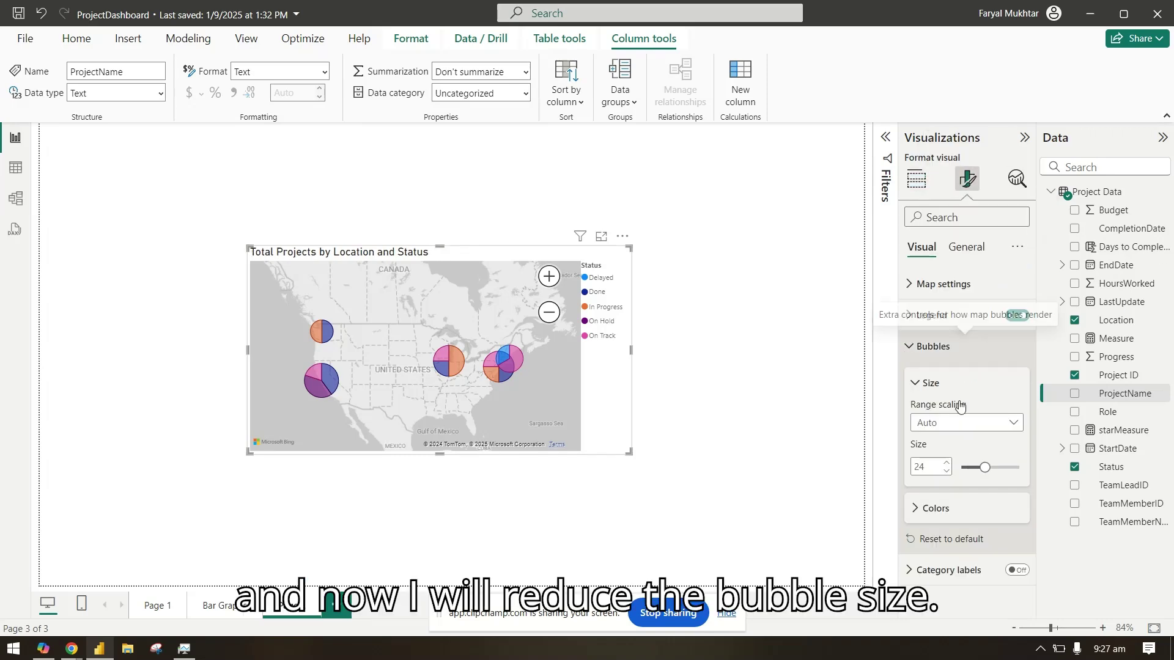
drag(967, 472, 969, 469)
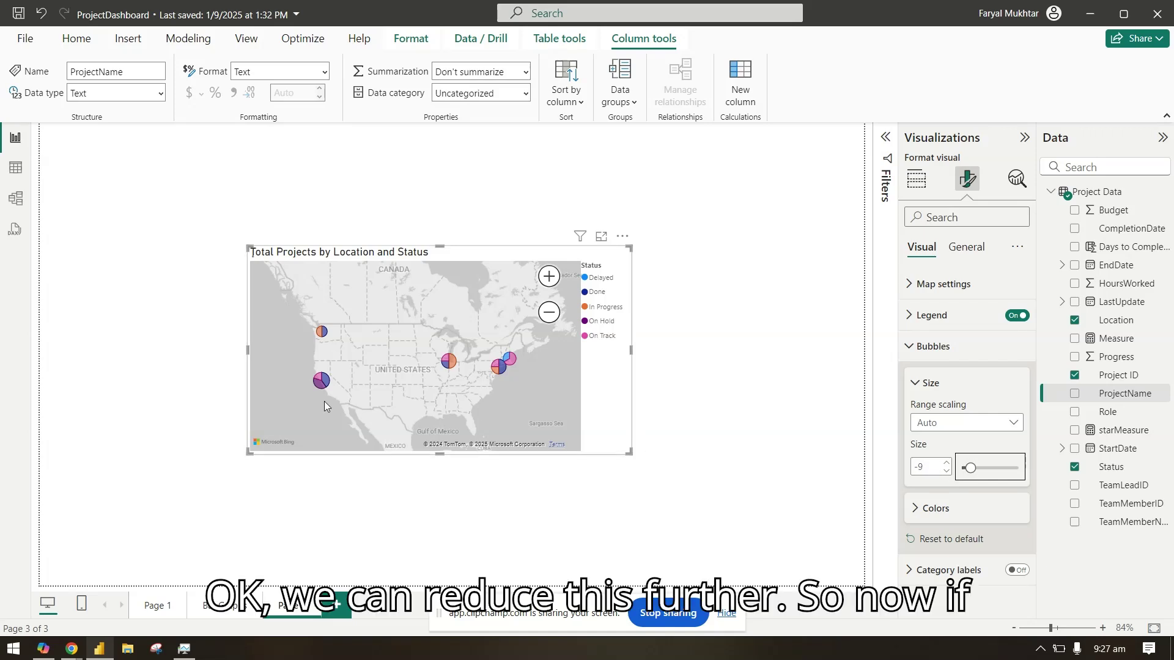
mouse_move(319, 389)
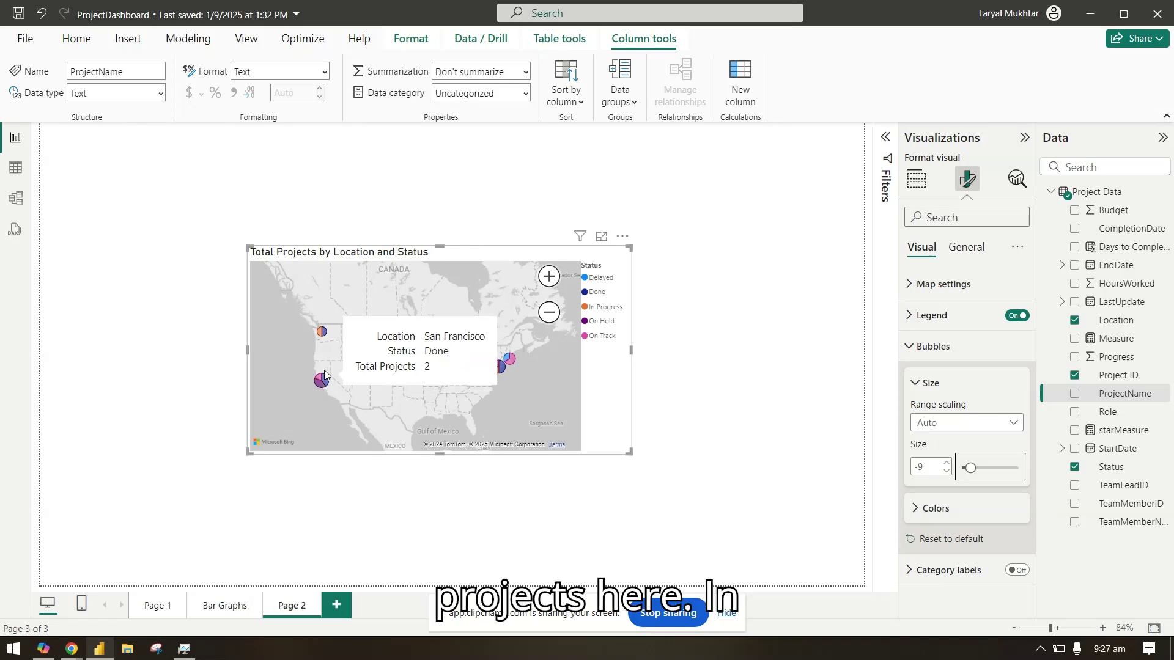
mouse_move(324, 335)
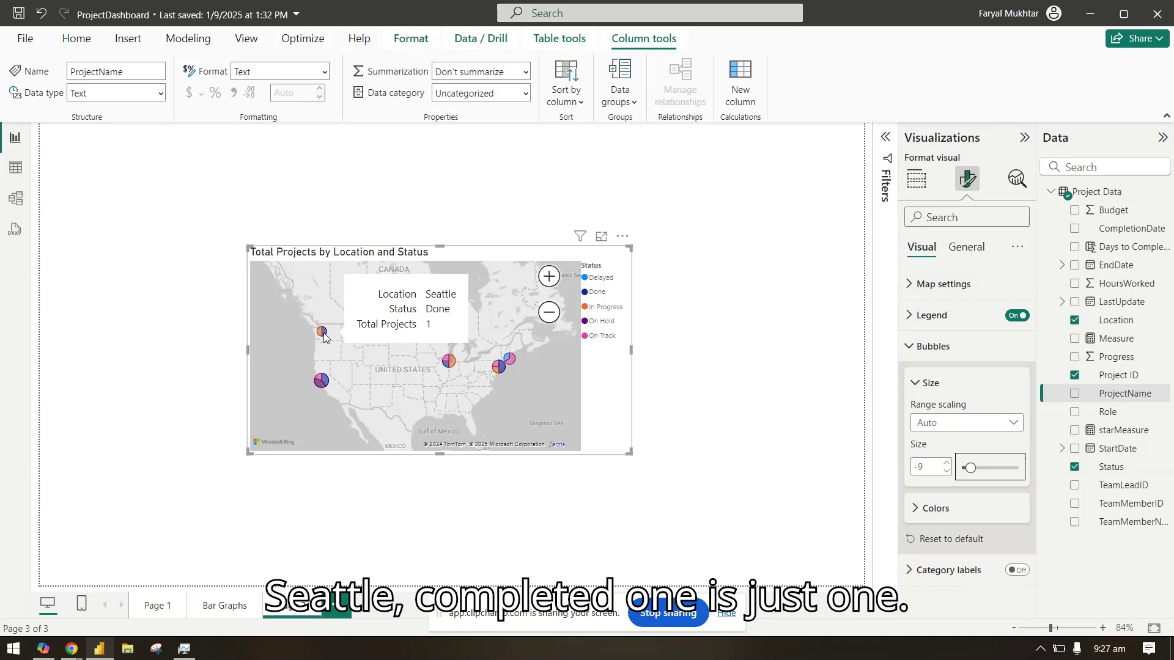
- Set the bubble color of the On Track status to yellow and of the On Hold status to gray
click(951, 508)
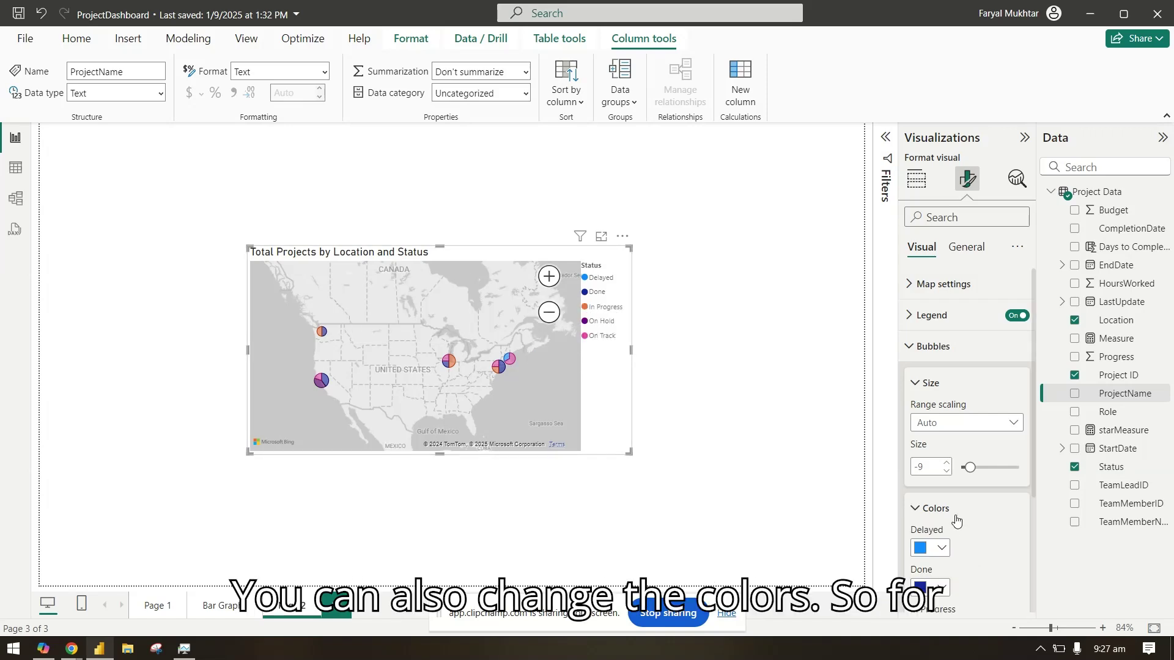
scroll(957, 517, down, 3)
scroll(957, 517, down, 1)
click(941, 536)
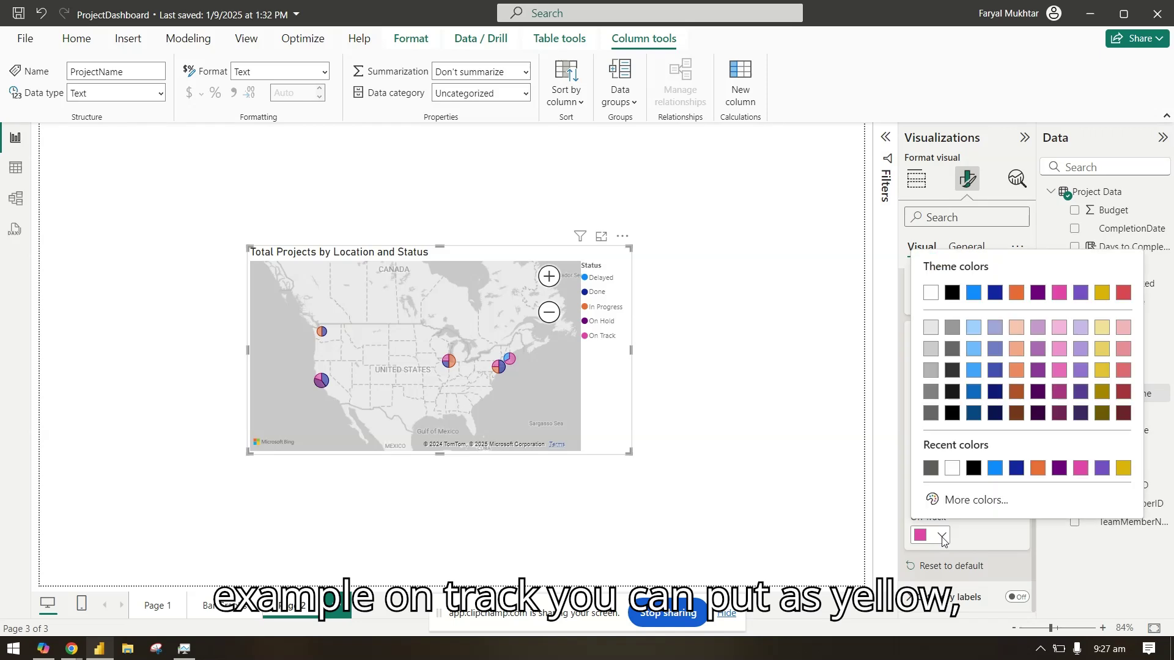
click(1123, 467)
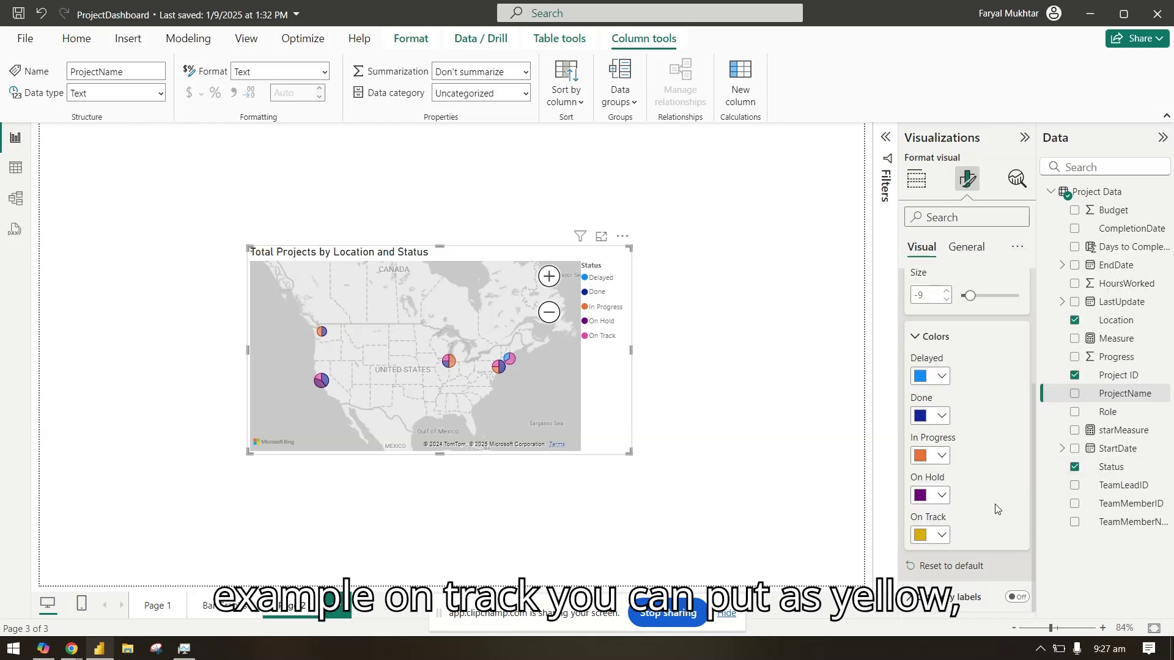
click(941, 496)
click(931, 374)
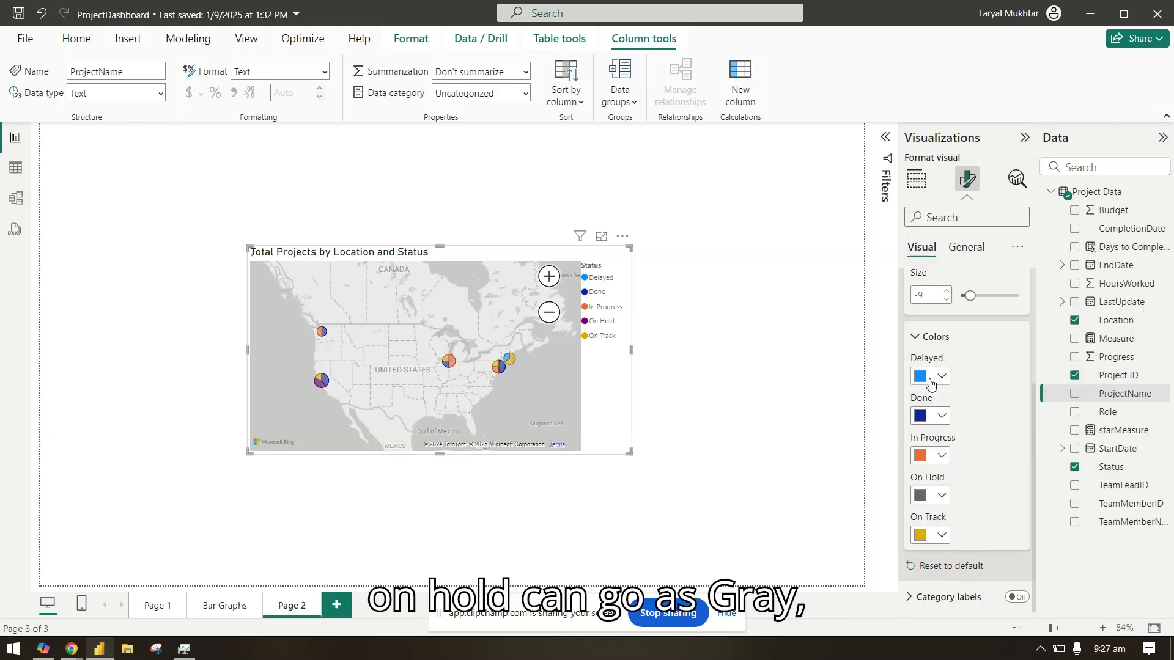
- Set the In Progress bubble color to light blue and the Done color to dark green, #31761C
click(941, 455)
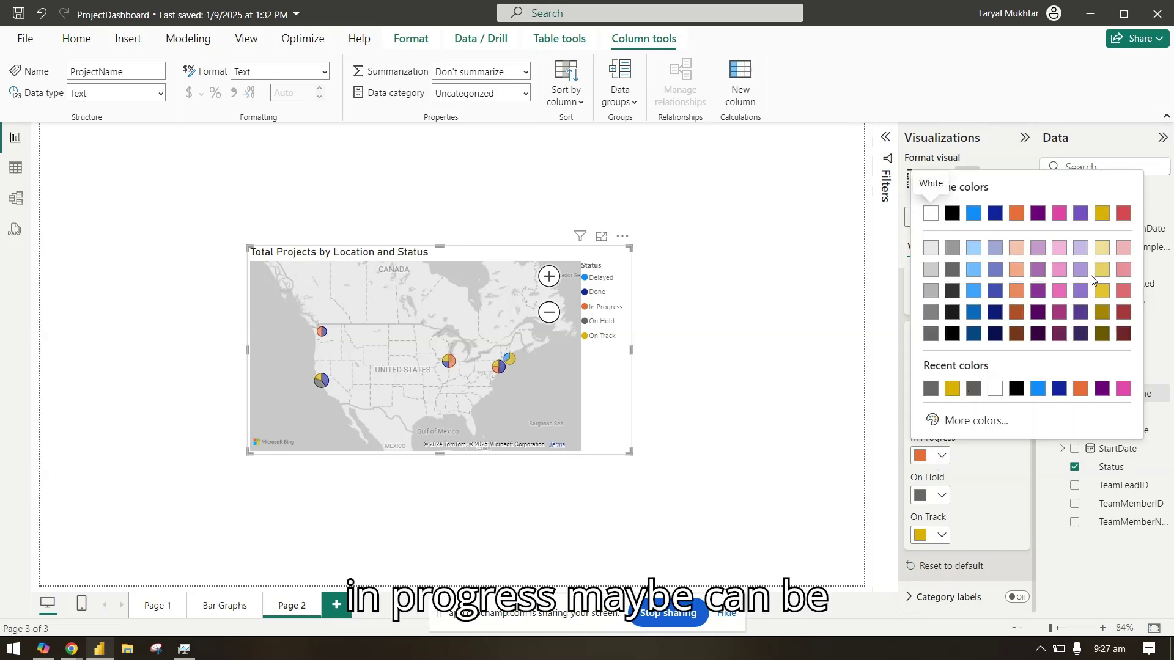
click(974, 248)
click(941, 416)
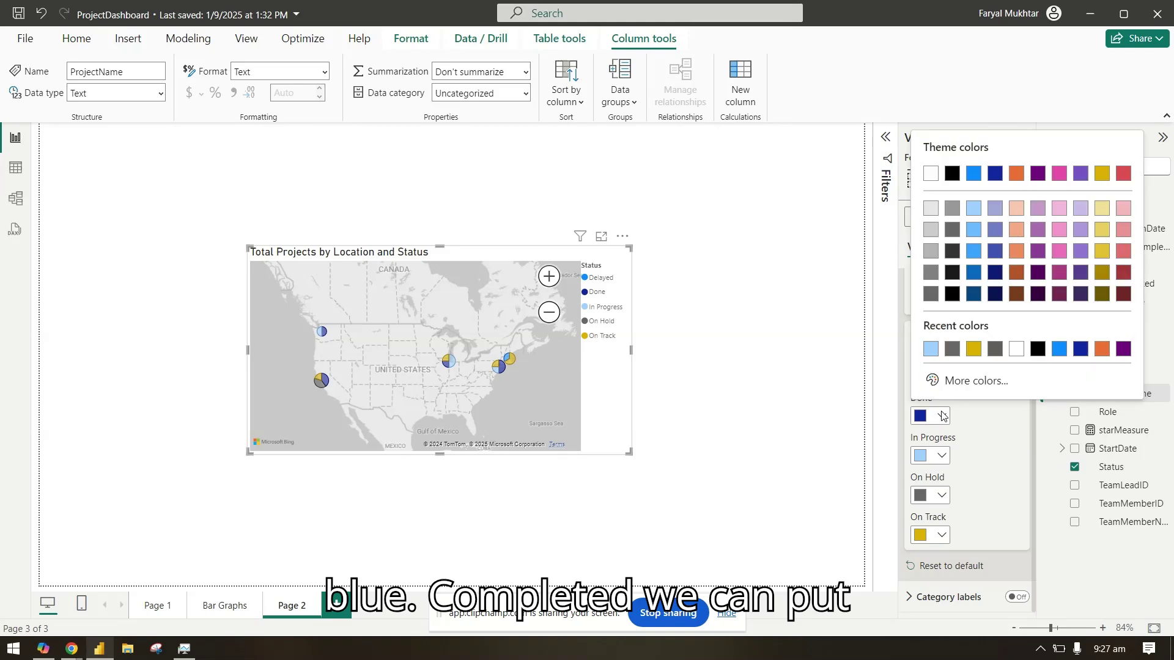
click(973, 379)
click(984, 331)
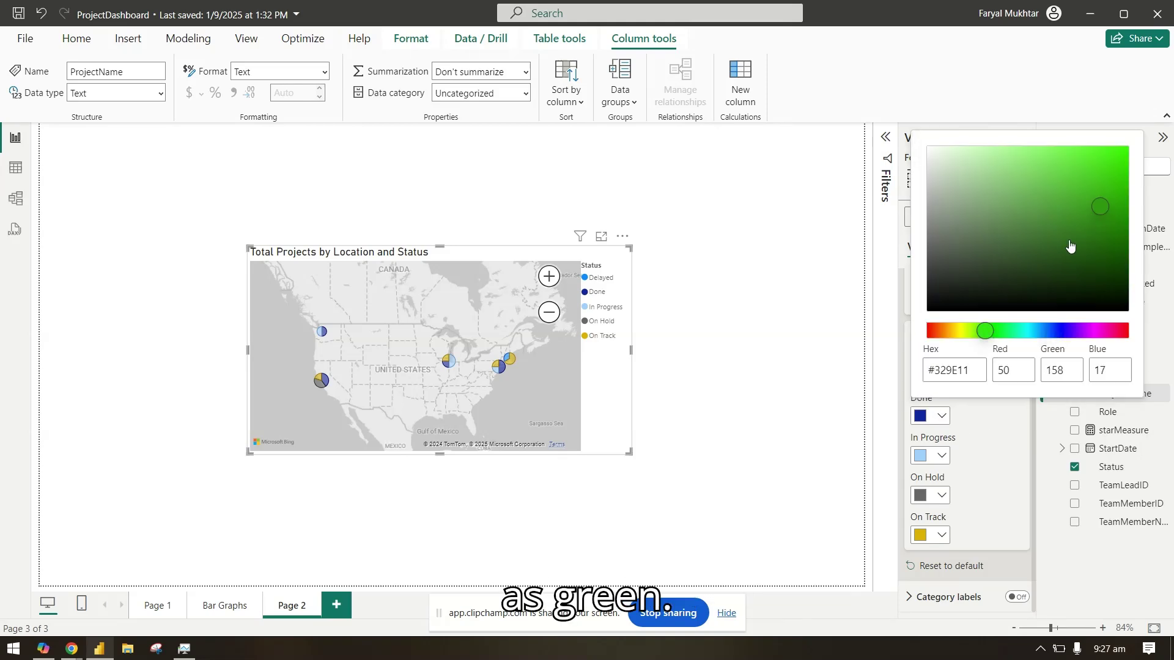
click(1048, 175)
click(1032, 166)
click(1079, 238)
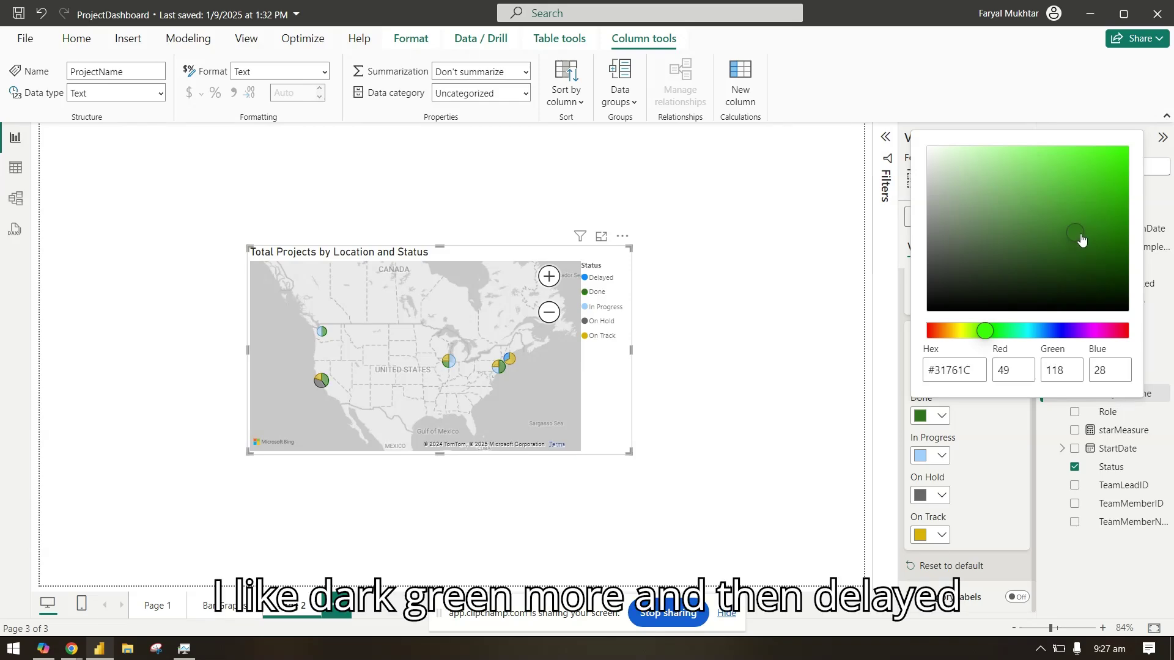
click(972, 466)
- Set the bubble color of the Delayed status to the red theme color
click(941, 377)
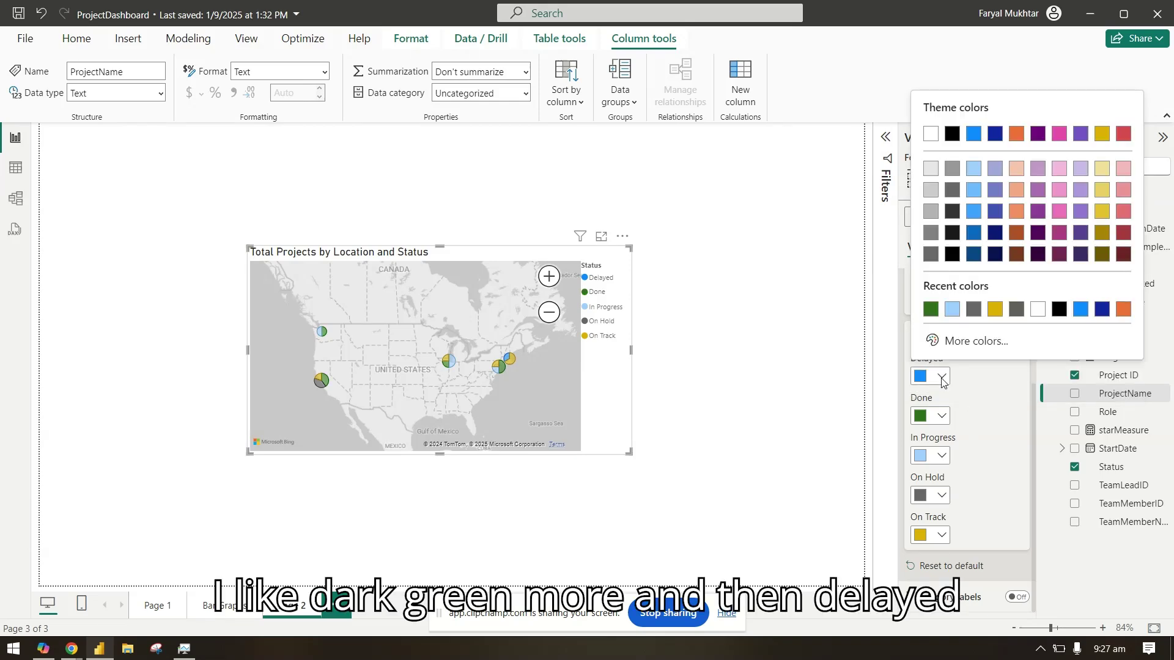
click(1125, 134)
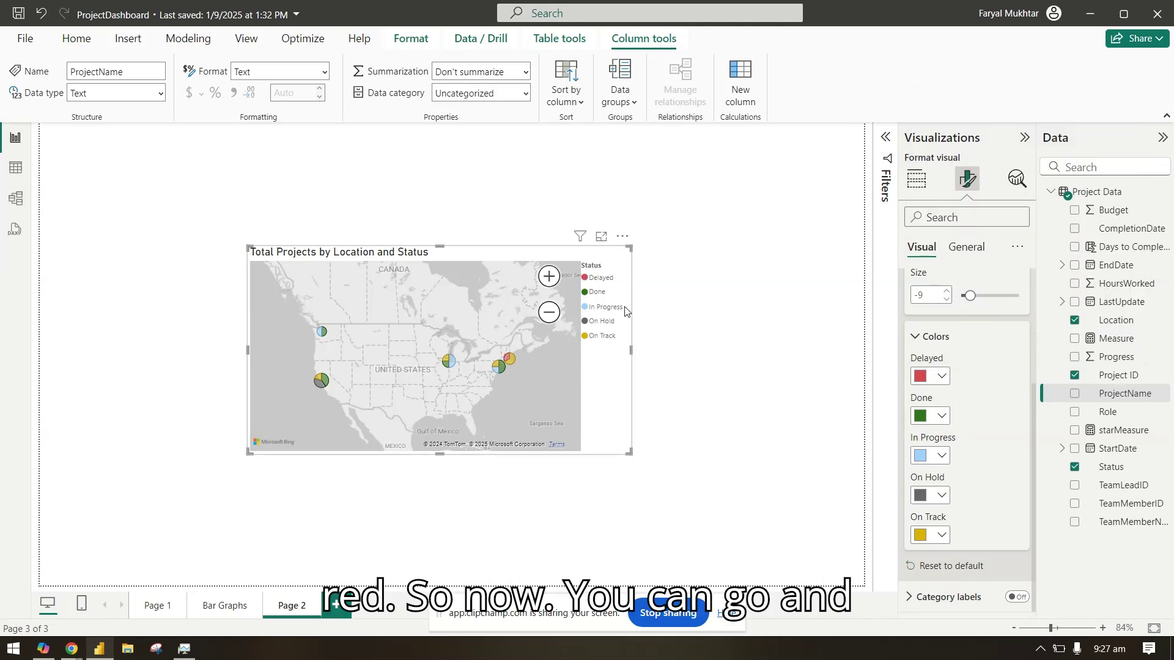
mouse_move(503, 374)
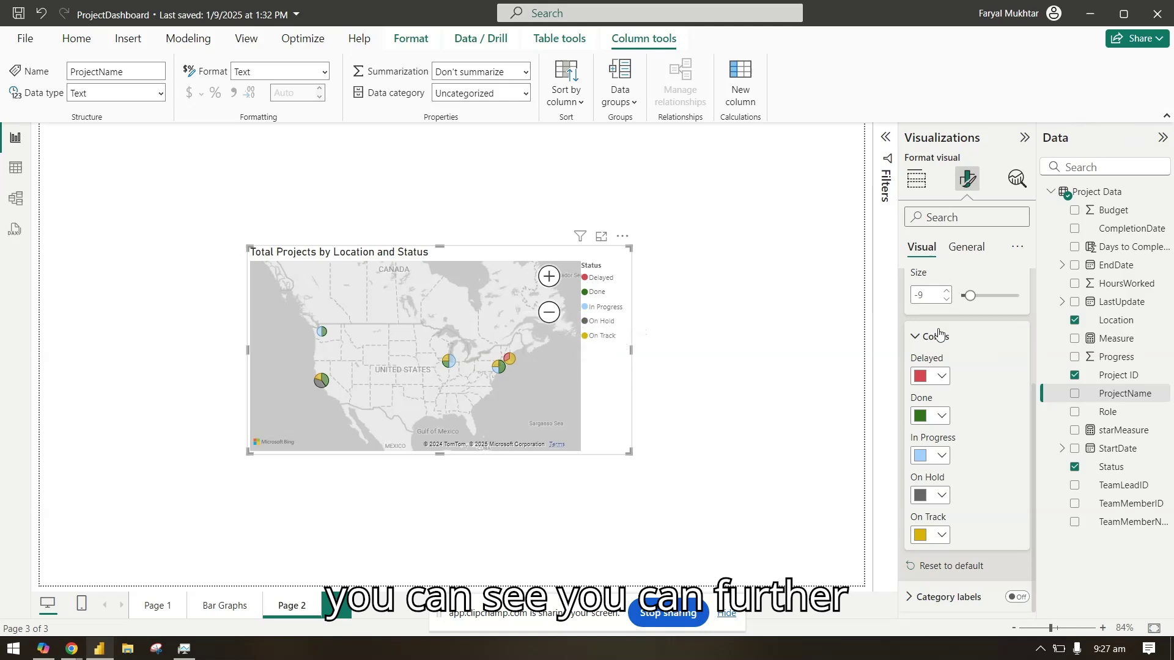
- Turn on the map's category labels and set their font size to 8
click(938, 335)
click(924, 385)
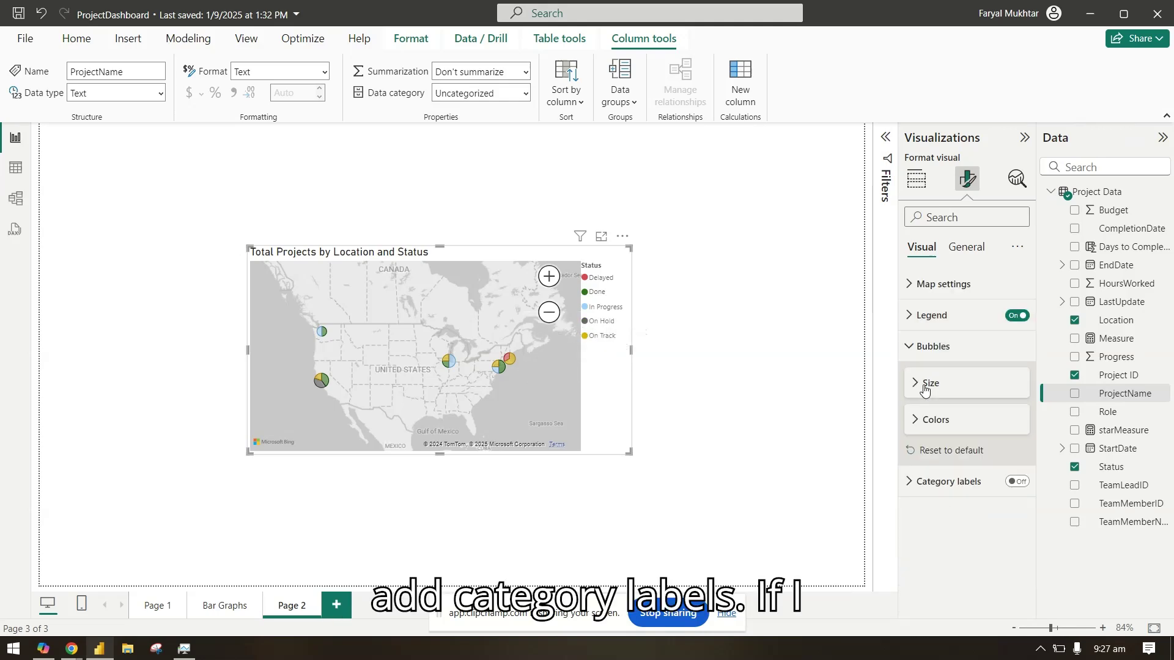
click(1017, 482)
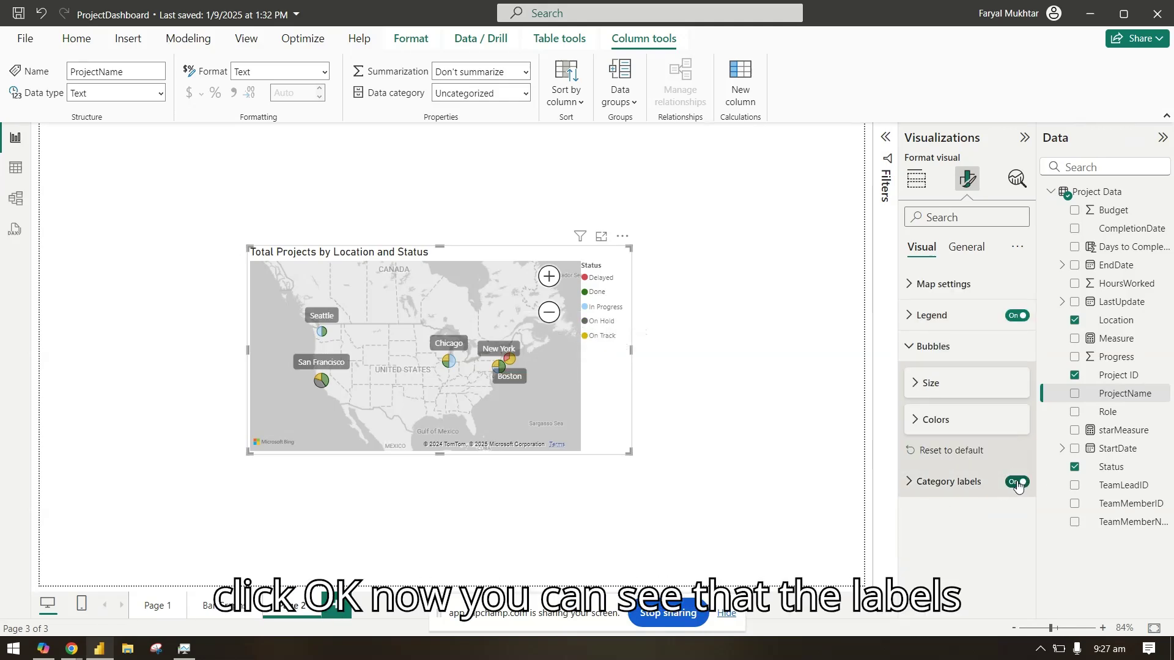
click(957, 486)
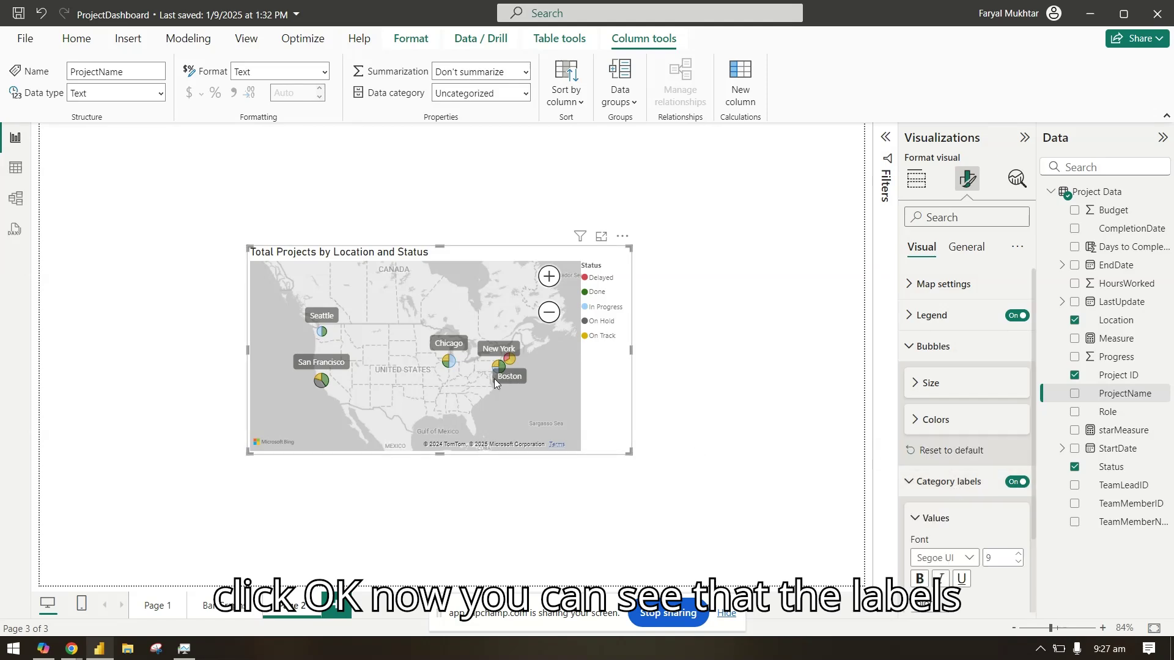
scroll(1021, 522, down, 2)
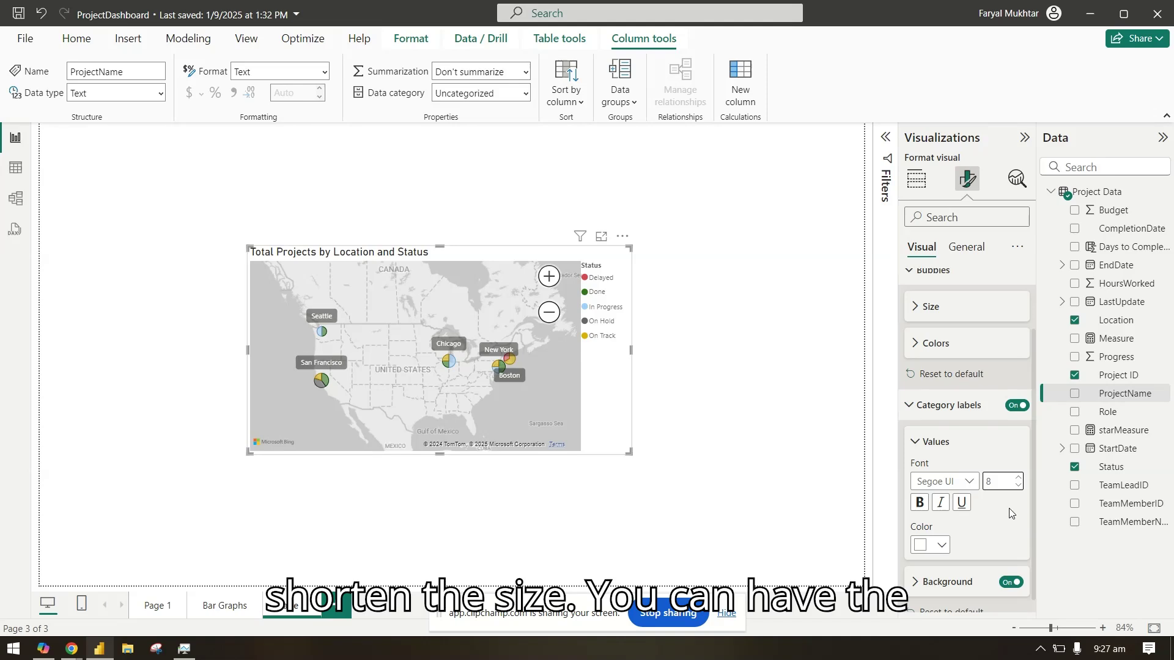
- Turn the category labels' background off and back on to compare the two looks
scroll(1015, 514, down, 1)
click(1009, 567)
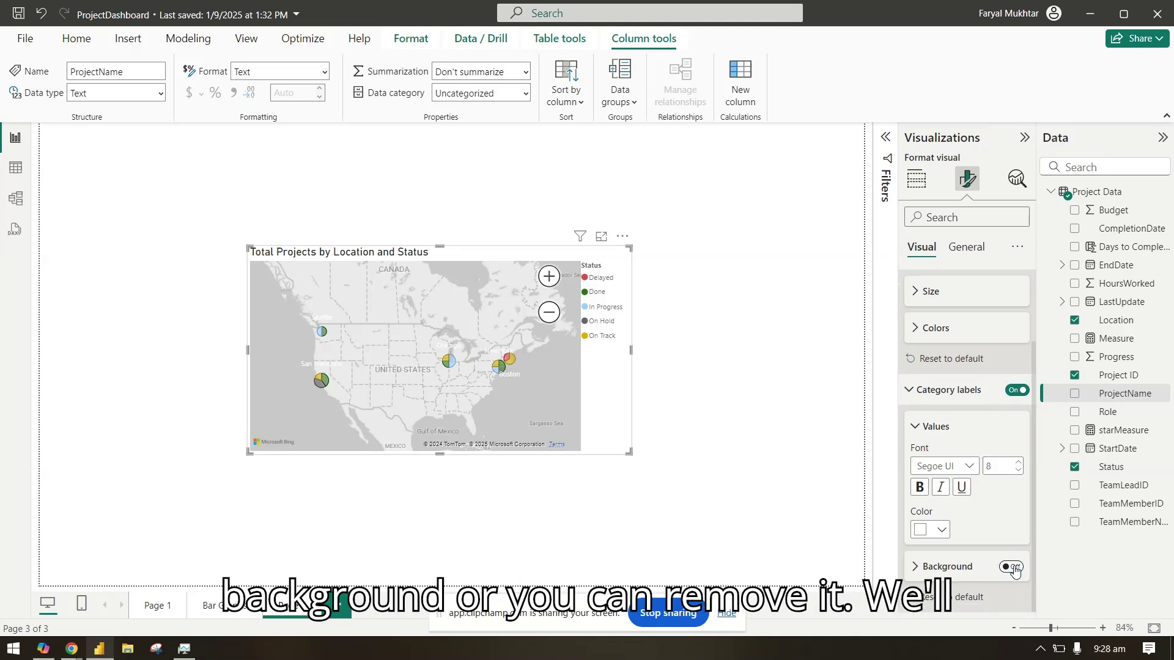
click(1012, 567)
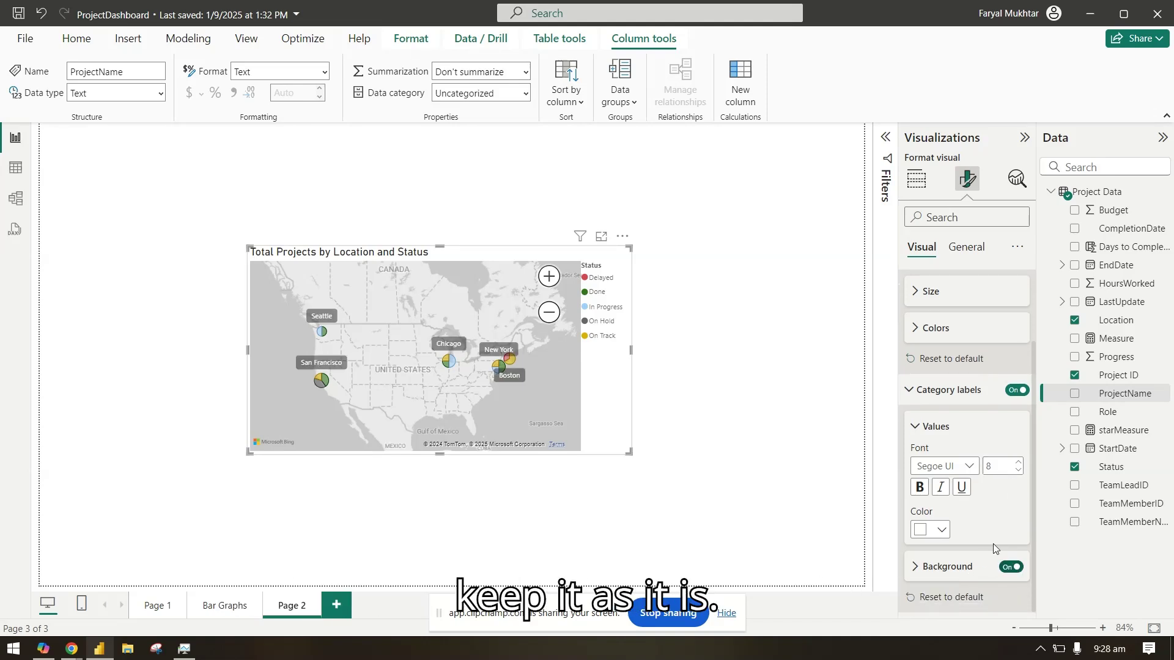
scroll(971, 527, up, 2)
scroll(972, 527, up, 2)
click(948, 482)
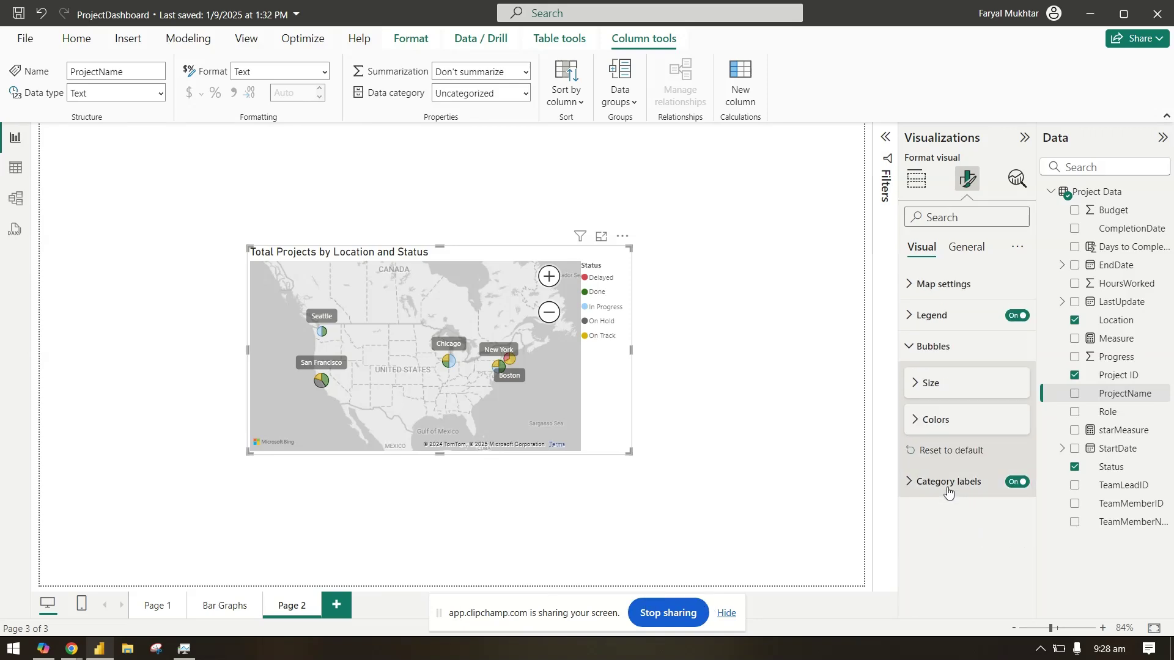
click(926, 357)
click(931, 315)
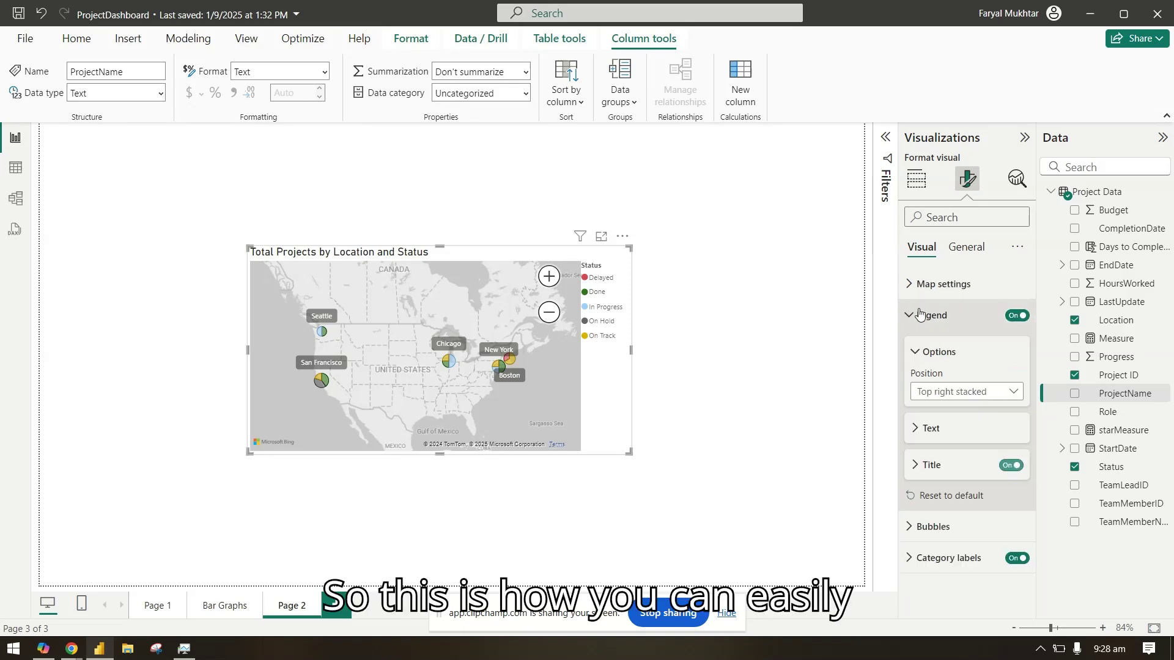
click(931, 314)
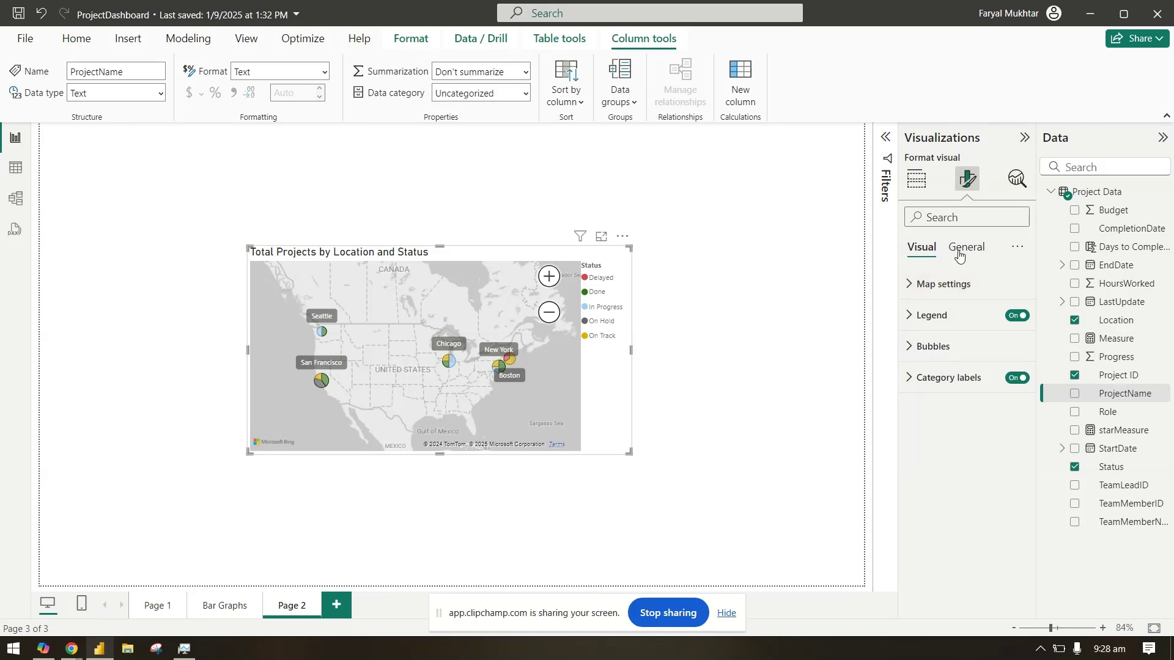
click(934, 346)
click(933, 346)
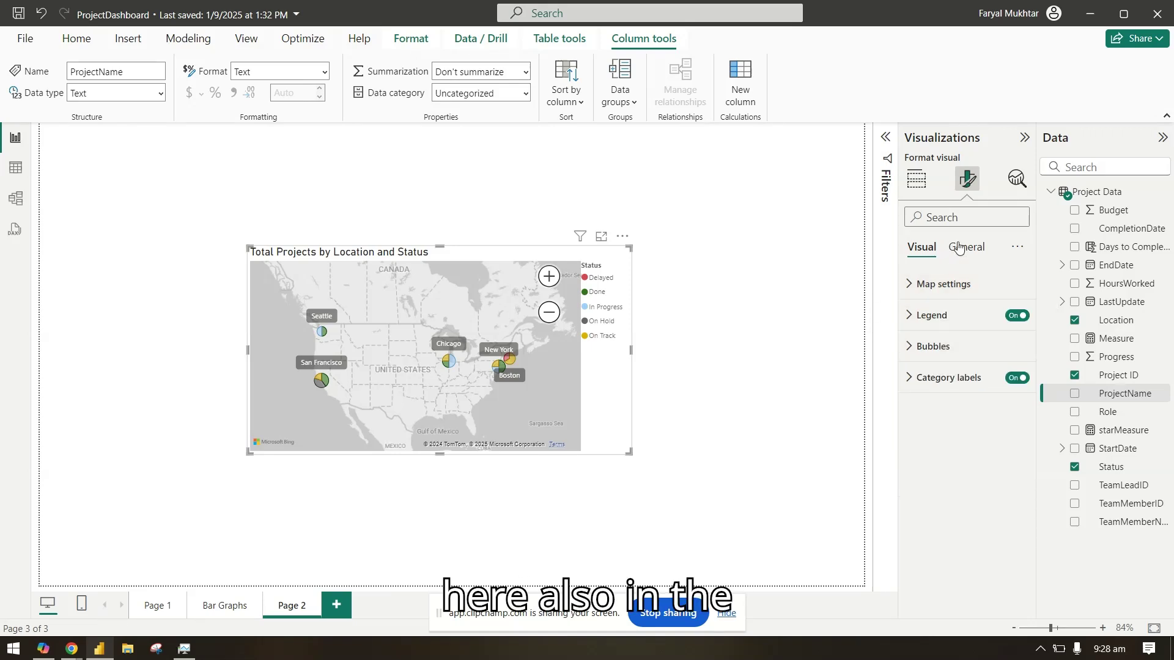
- Replace the map visual's title text with Location
click(958, 246)
click(926, 315)
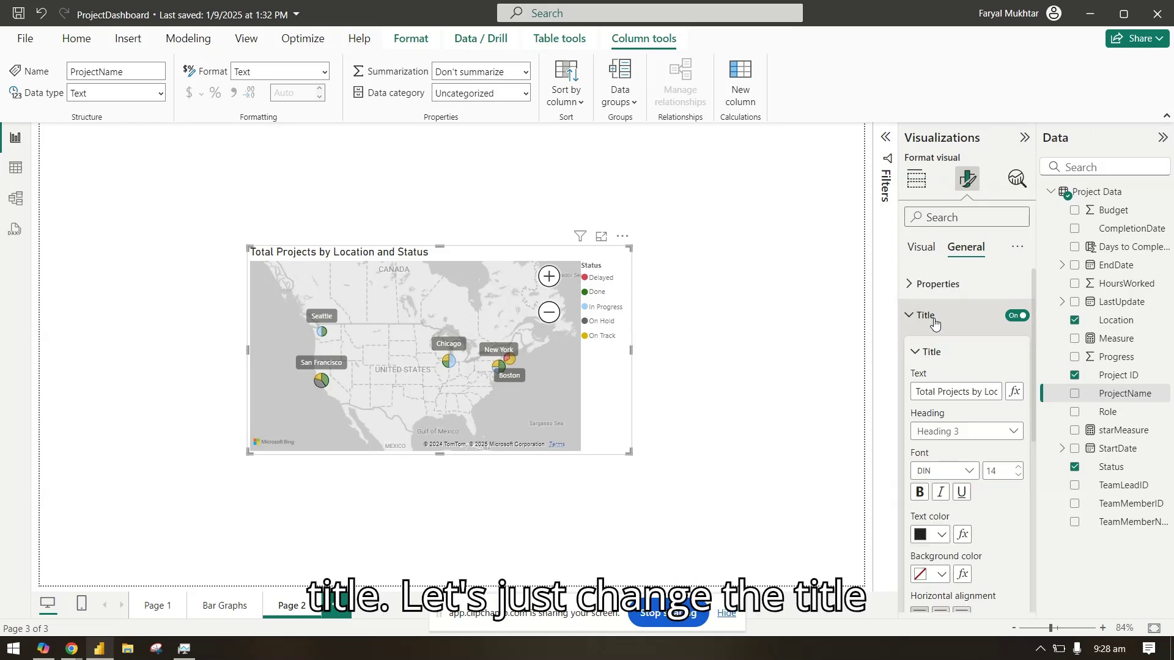
drag(915, 393, 1046, 398)
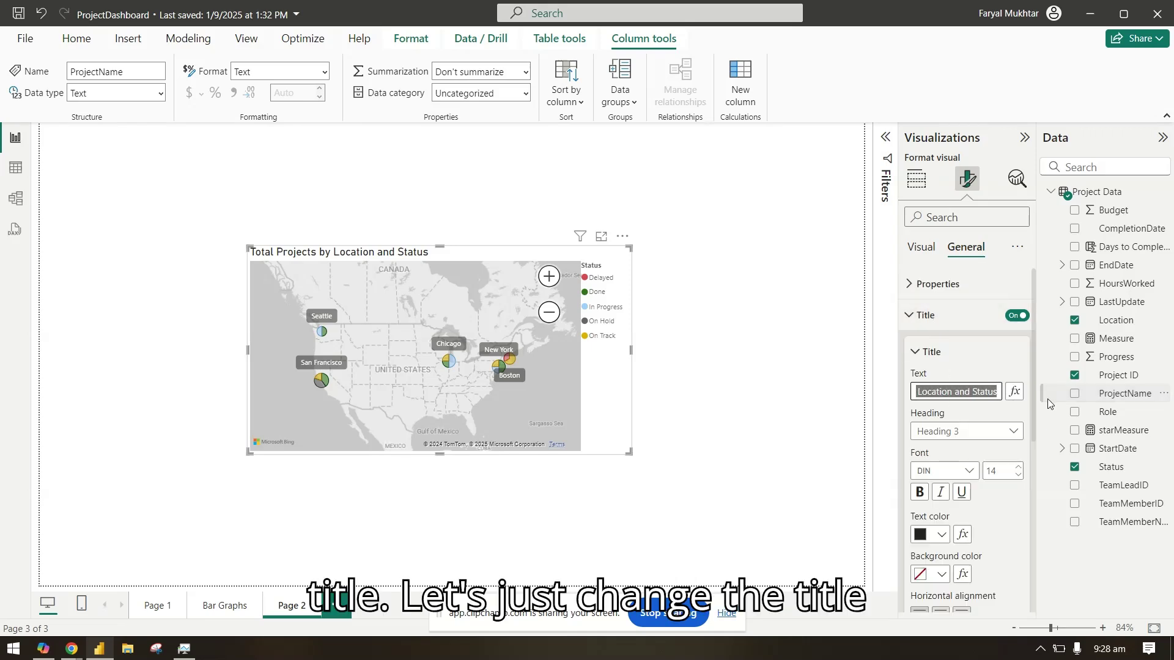
key(BackSpace)
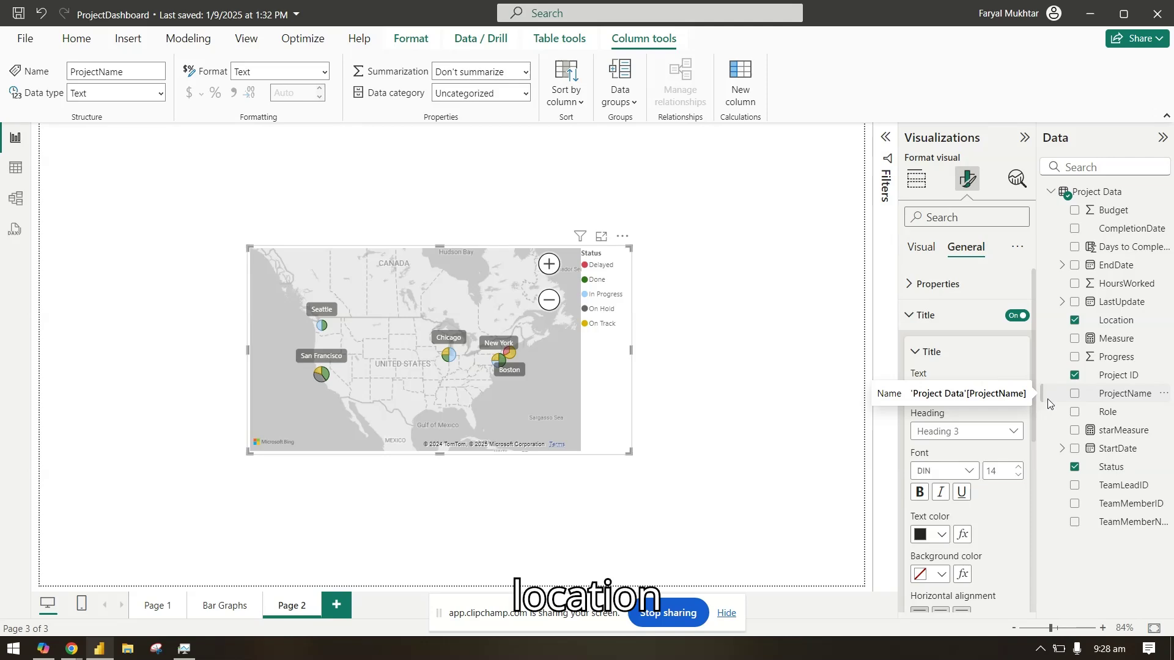
text(Location)
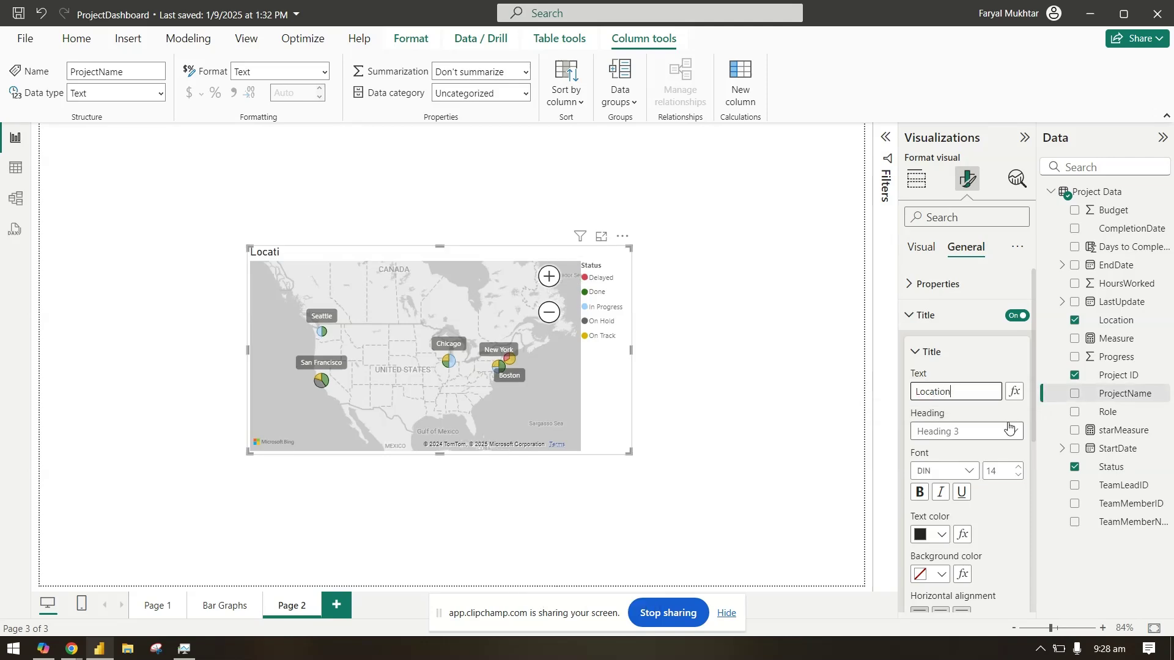
- Complete the map visual's title text as Location by Status and center it horizontally
text(by Status)
scroll(960, 525, down, 2)
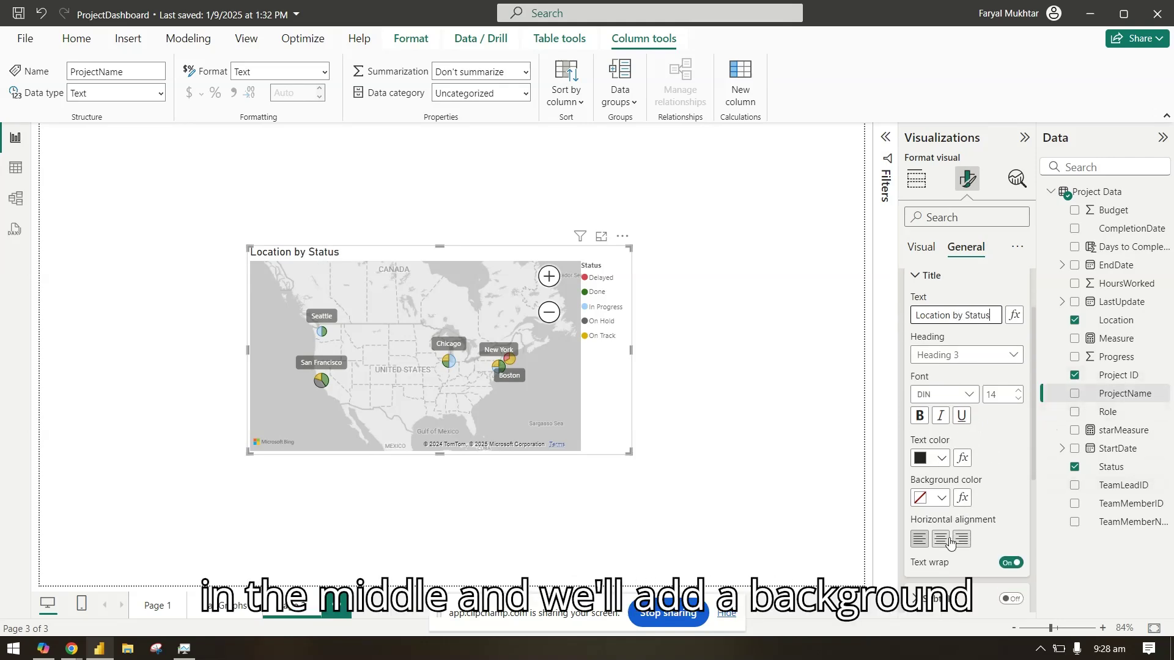
click(940, 539)
- Try a light gray background on the map's title and replace it with the darkest gray shade of the white theme color
click(942, 498)
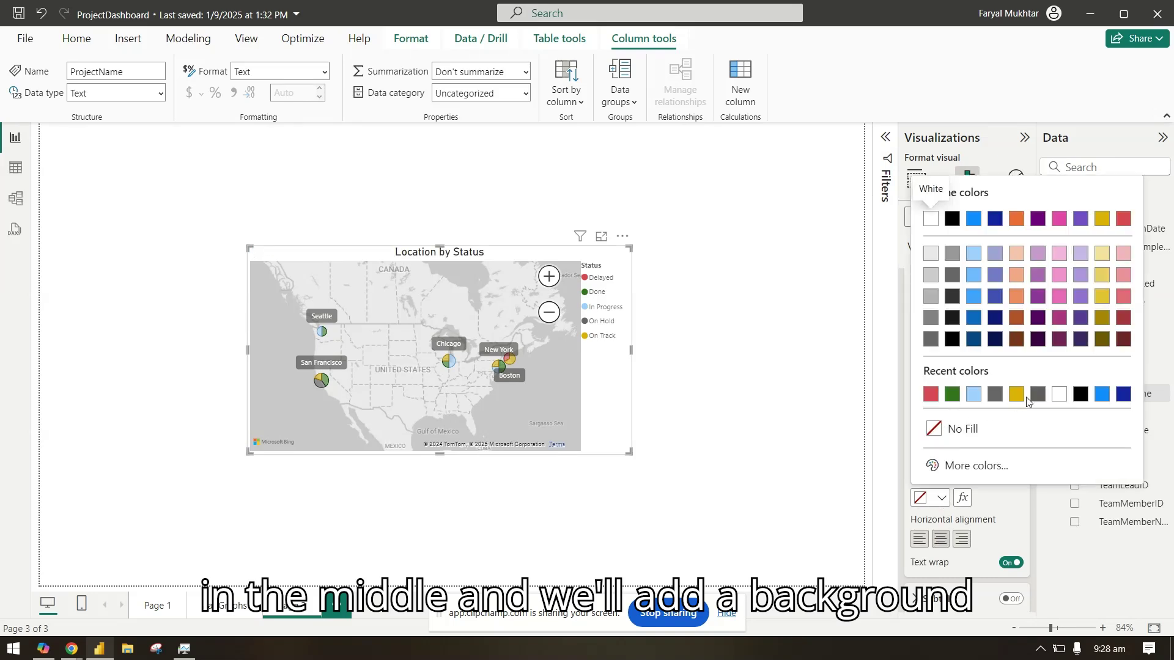
click(931, 255)
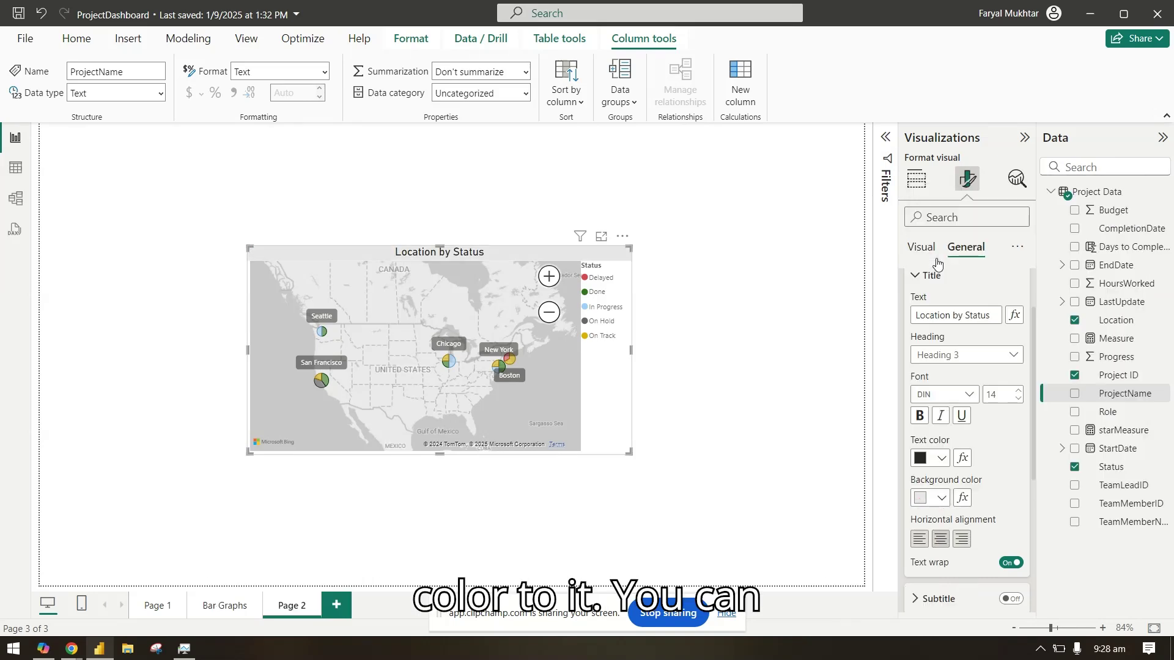
click(940, 498)
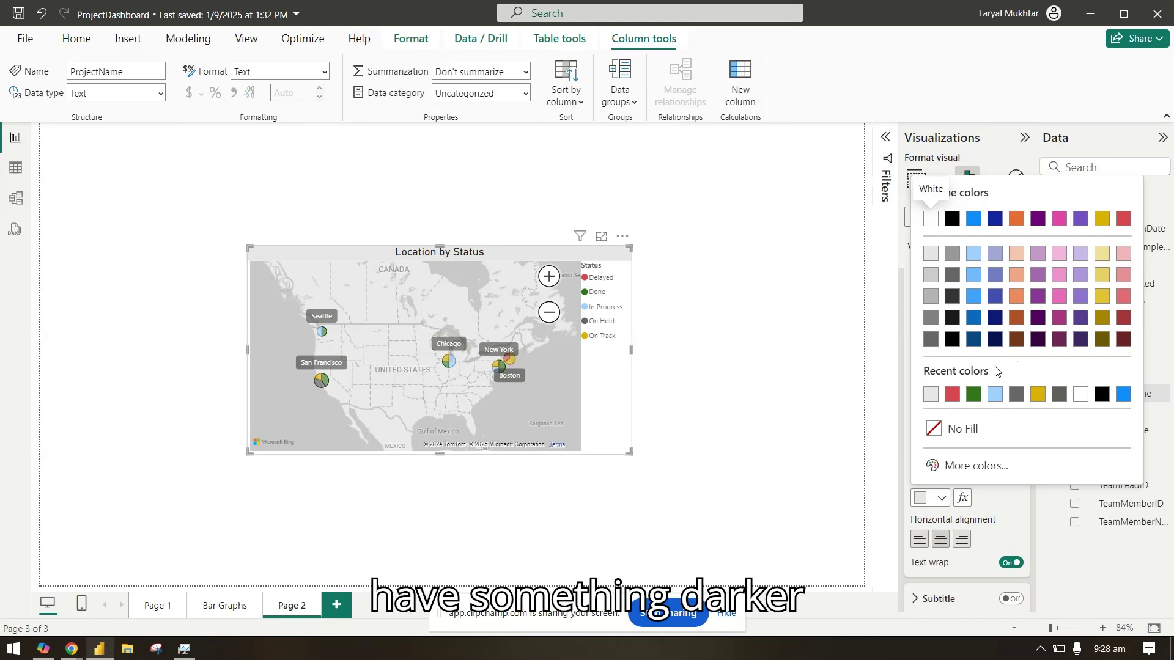
click(928, 342)
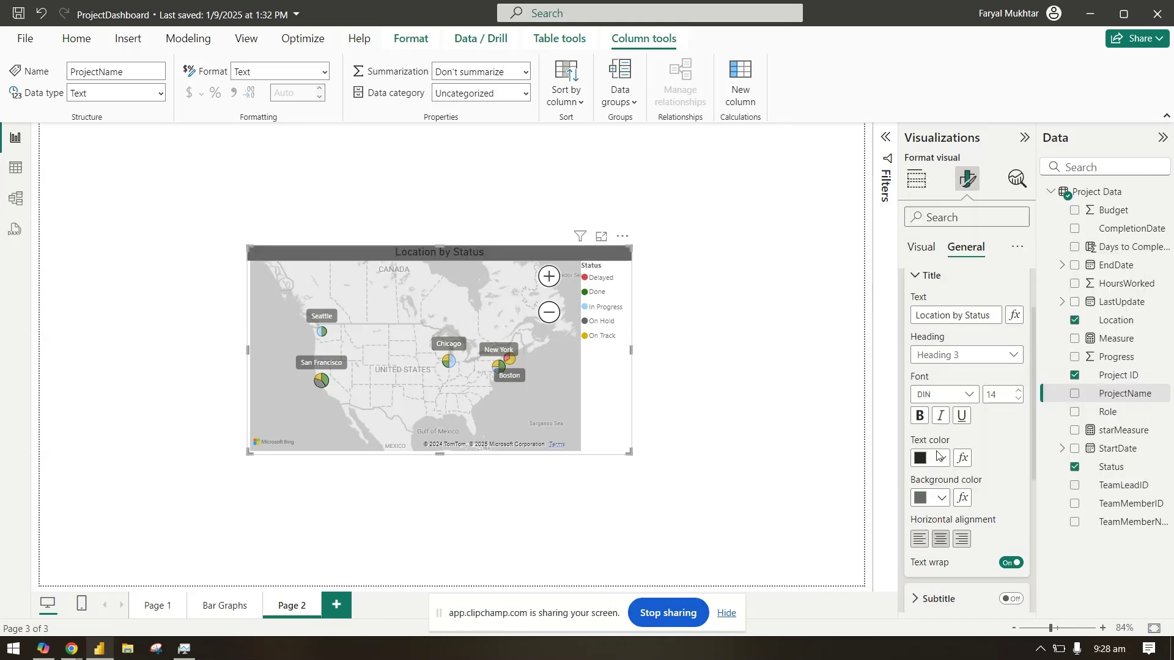
- Set the map title's text color to white, close the title settings and deselect the visual
click(938, 458)
click(1077, 392)
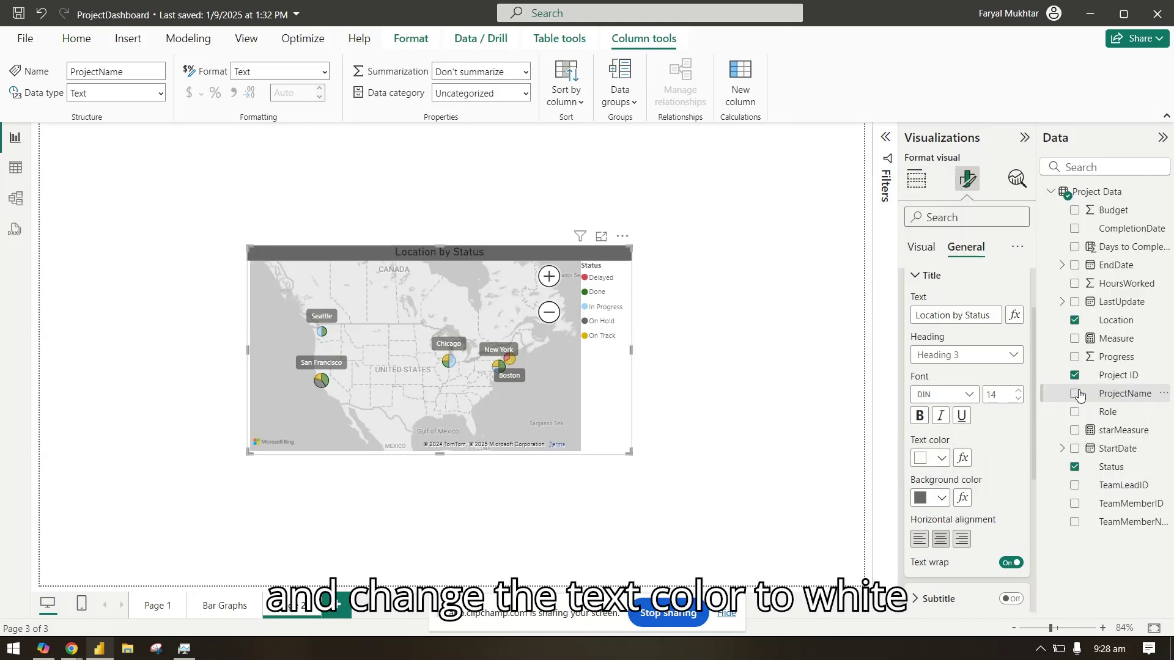
click(932, 277)
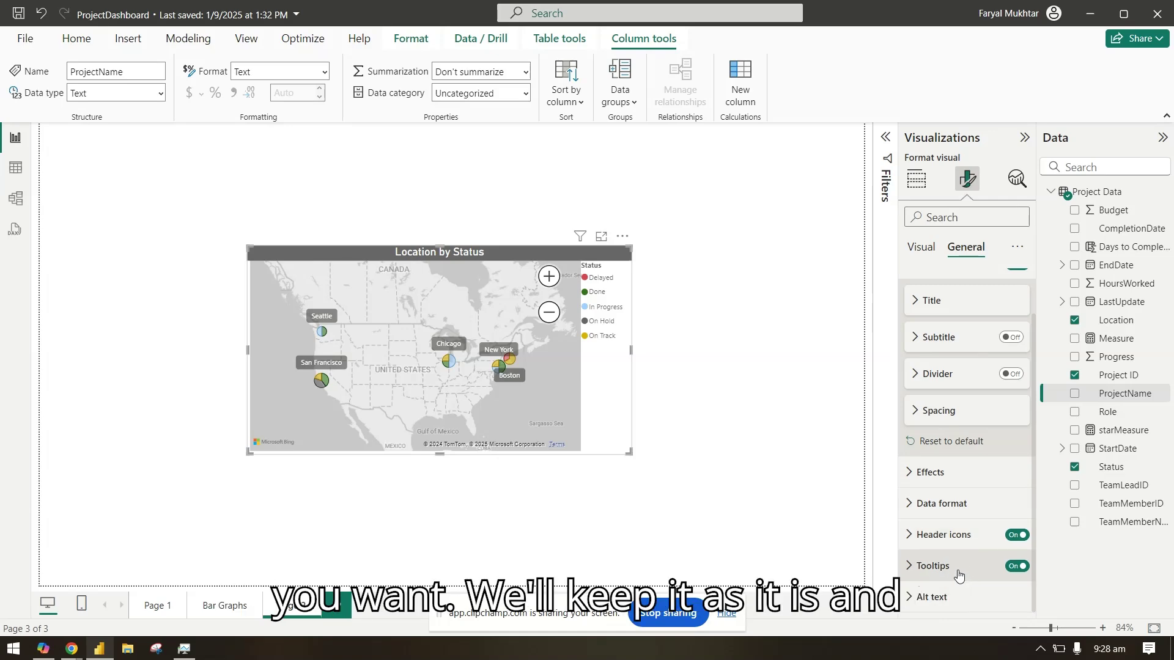
click(921, 252)
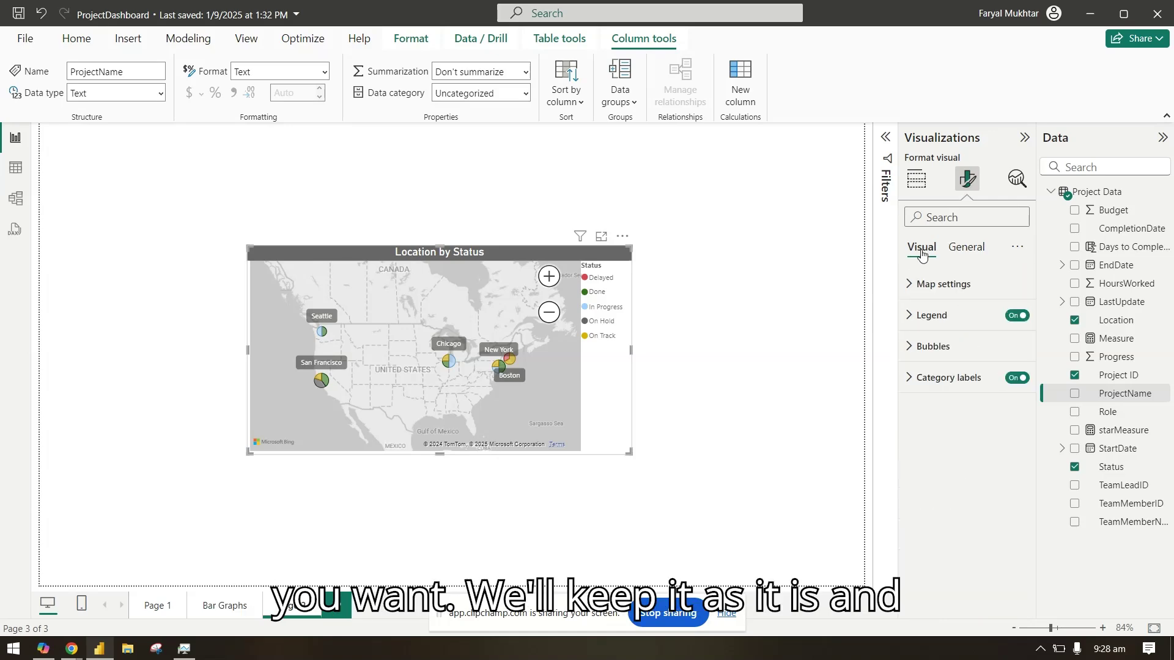
click(731, 402)
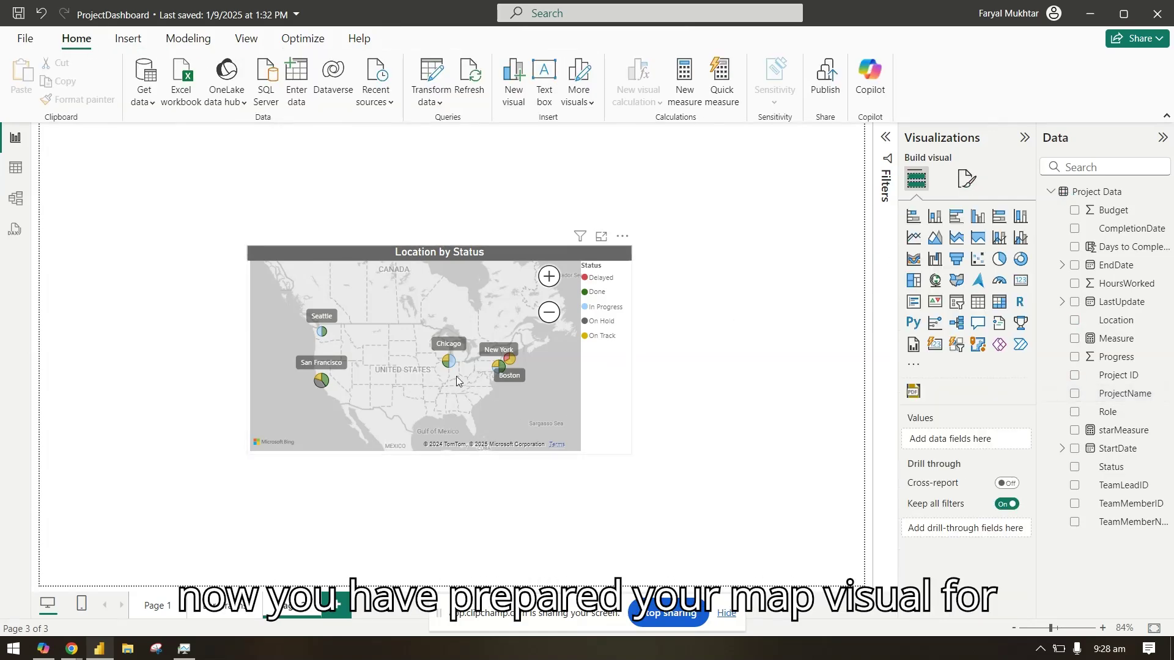